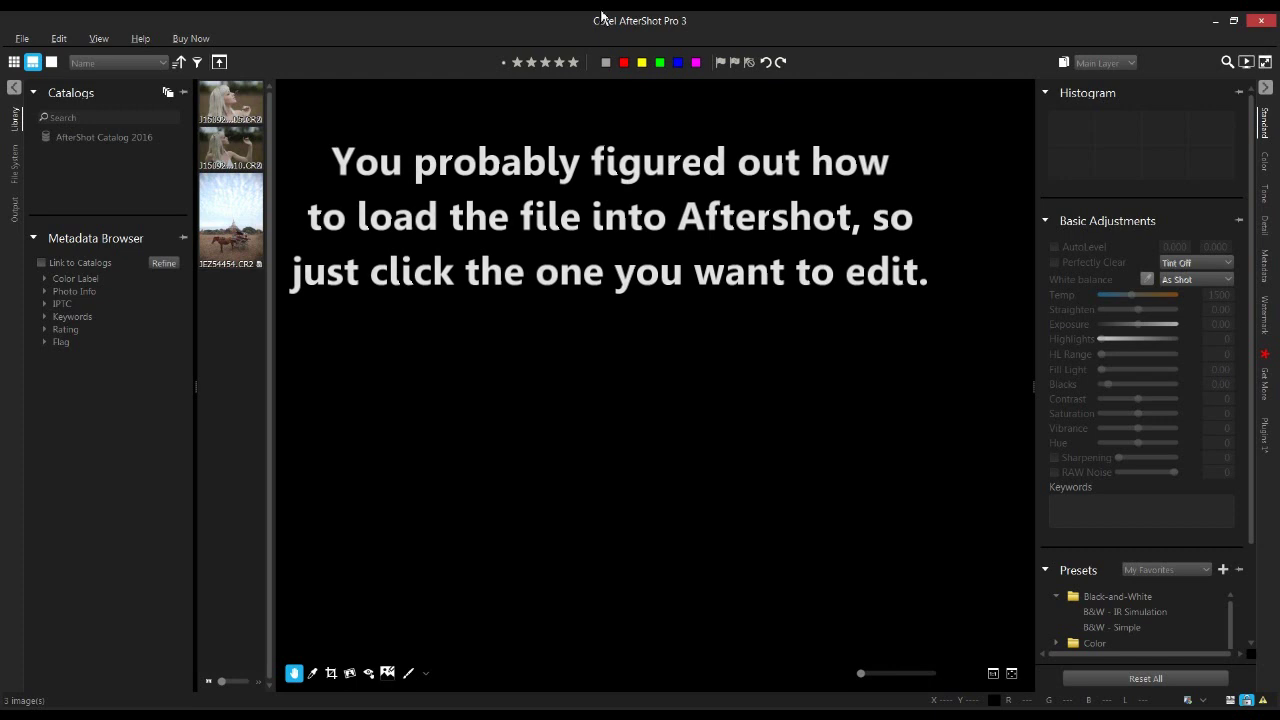
# Open the first portrait photo, J150926_0205.CR2, and try out Perfectly Clear and an exposure change without keeping either.
pyautogui.click(243, 101)
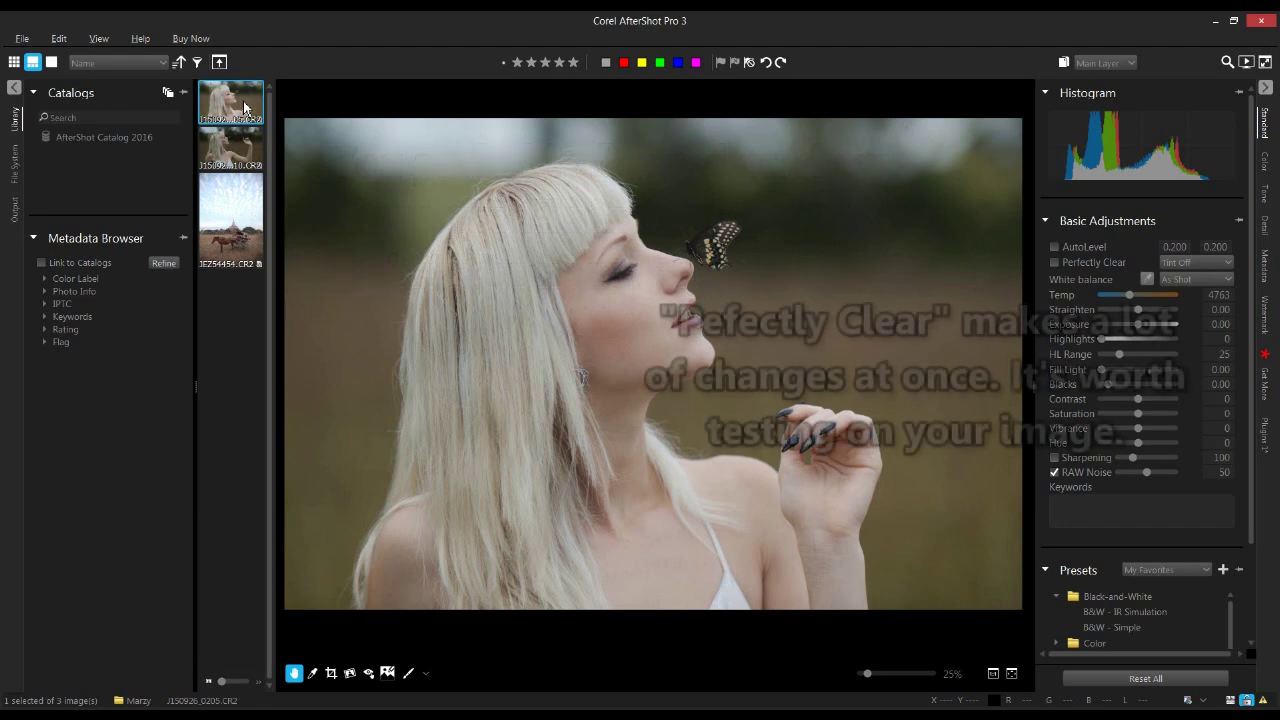
pyautogui.click(1055, 264)
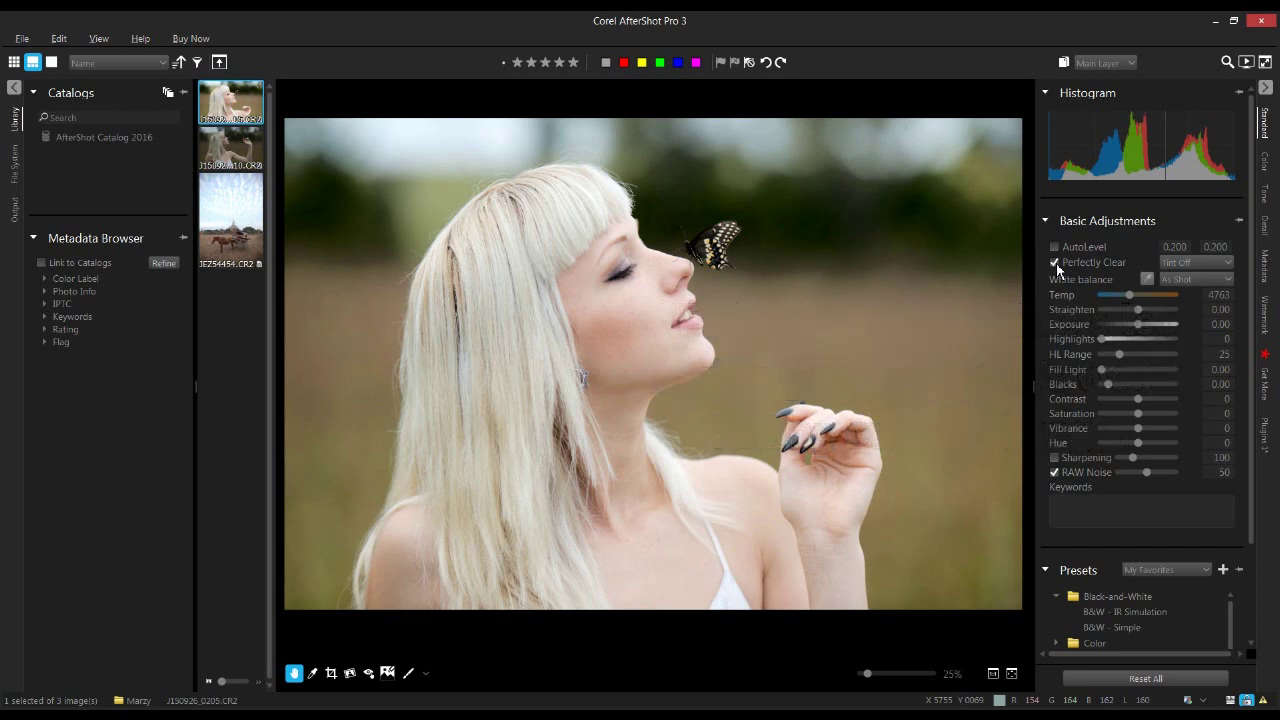
pyautogui.click(1055, 263)
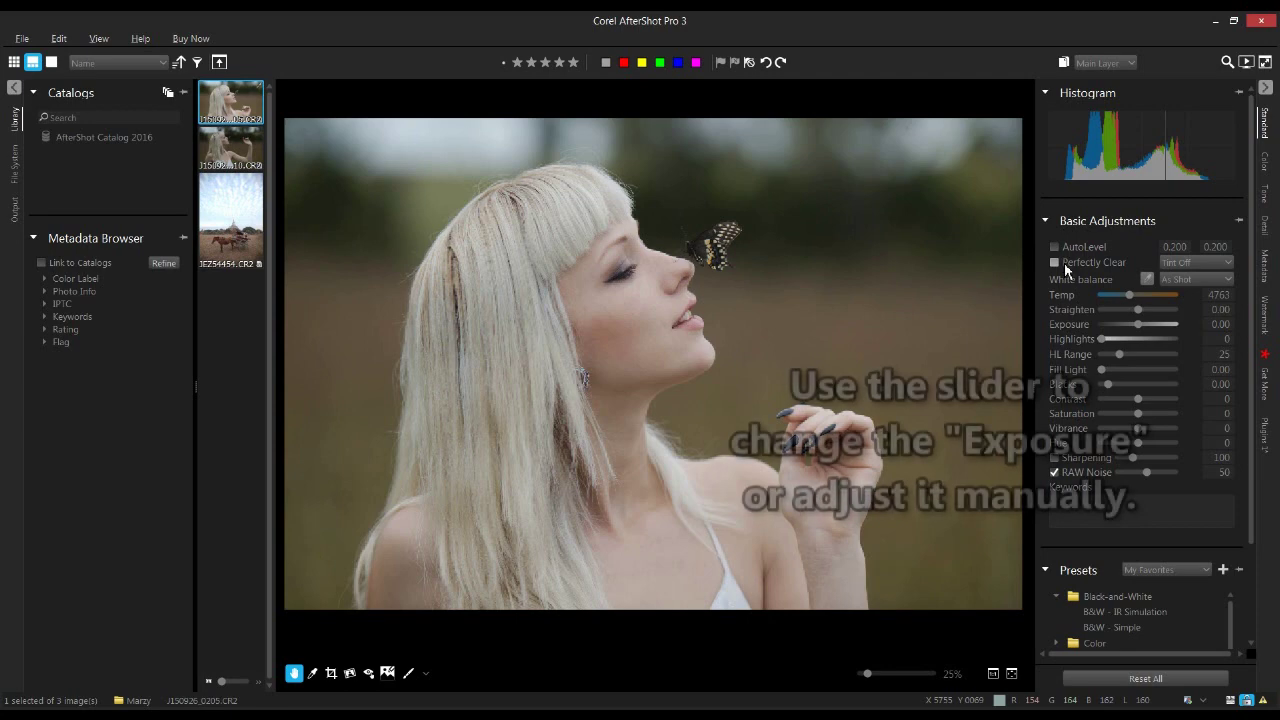
pyautogui.moveTo(1137, 324); pyautogui.dragTo(1136, 324)
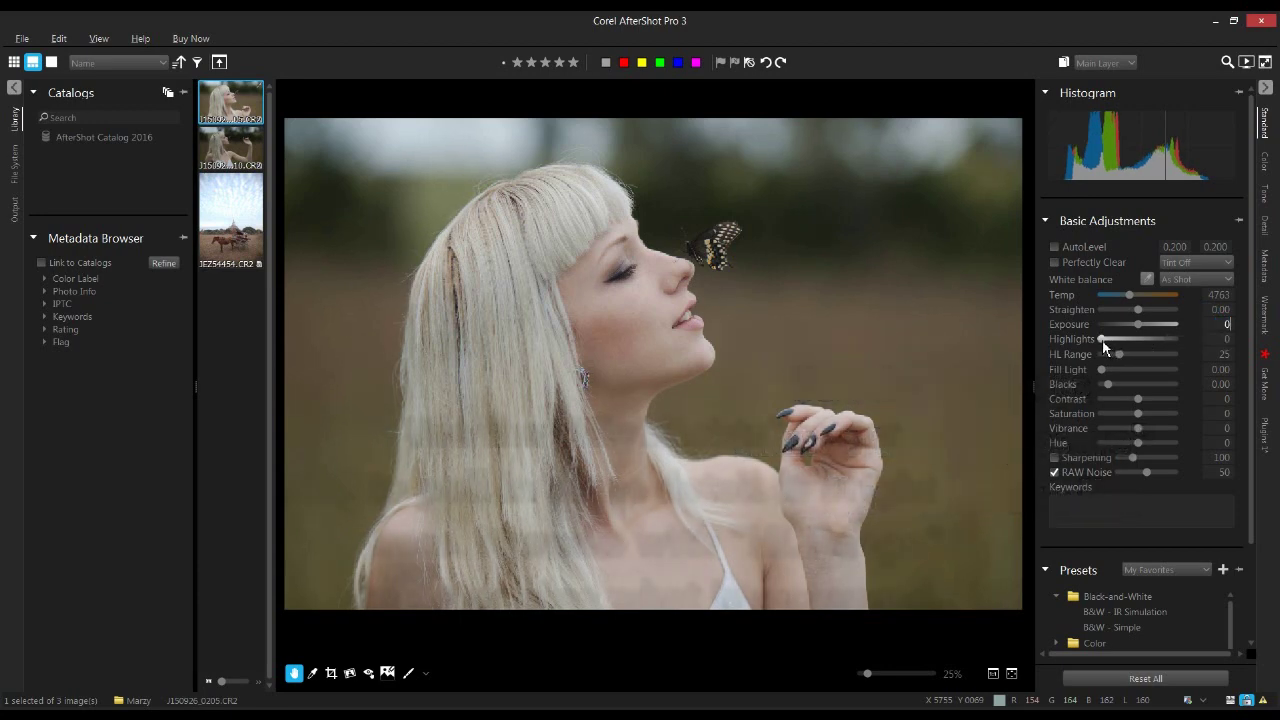
# Set the portrait's Highlights to 47 and try HL Range and Fill Light changes, restoring them to 25 and 0.
pyautogui.moveTo(1103, 340)
pyautogui.mouseDown()
pyautogui.moveTo(1160, 344)
pyautogui.moveTo(1120, 344)
pyautogui.mouseUp()
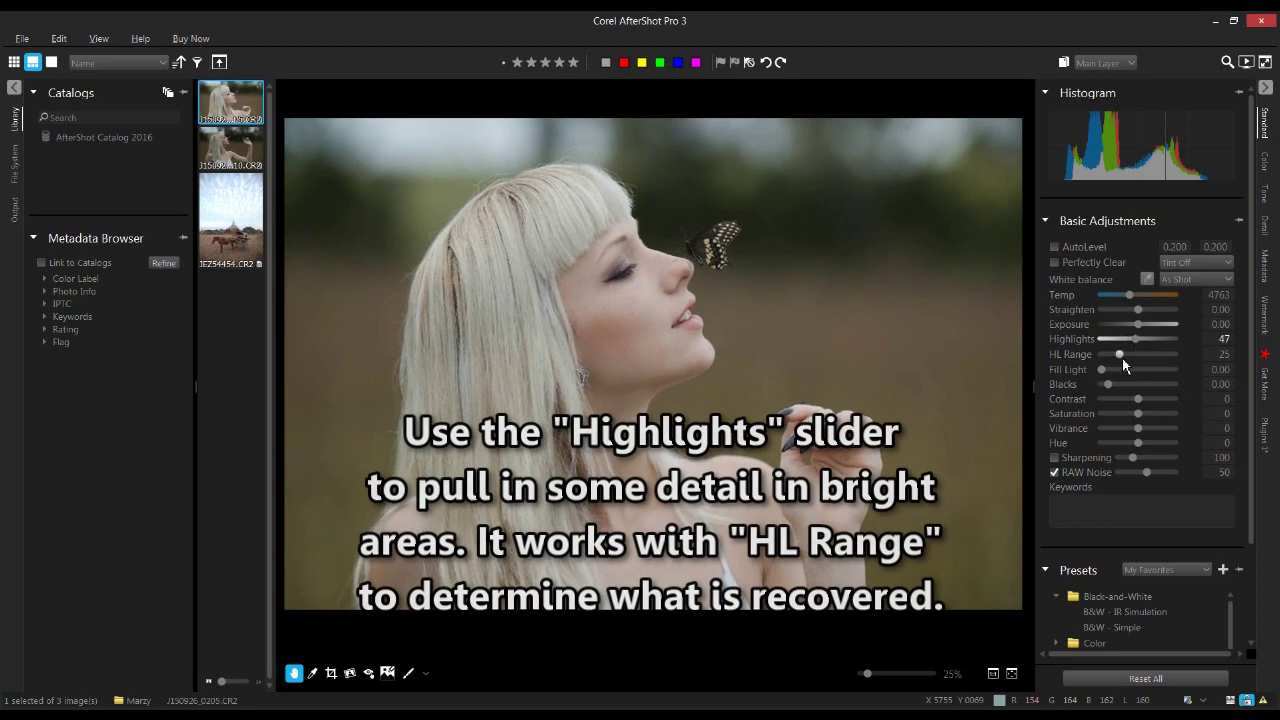
pyautogui.moveTo(1121, 356); pyautogui.dragTo(1156, 357)
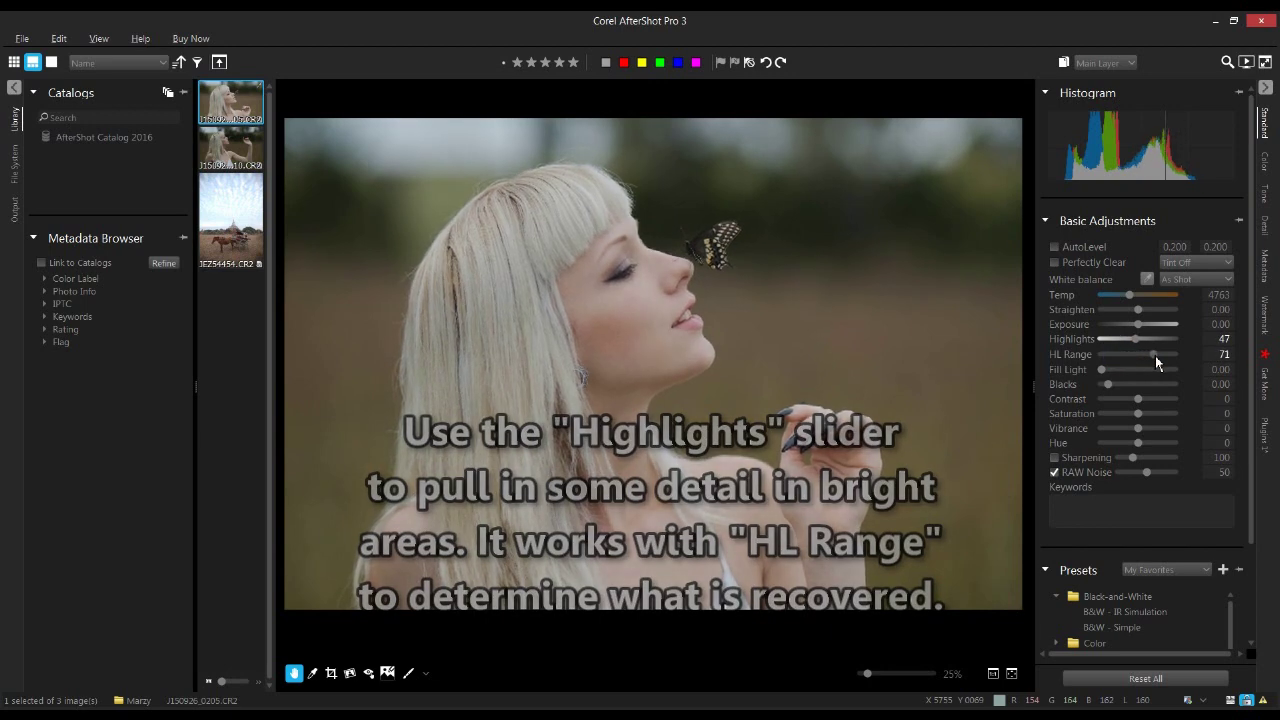
pyautogui.moveTo(1155, 357); pyautogui.dragTo(1120, 363)
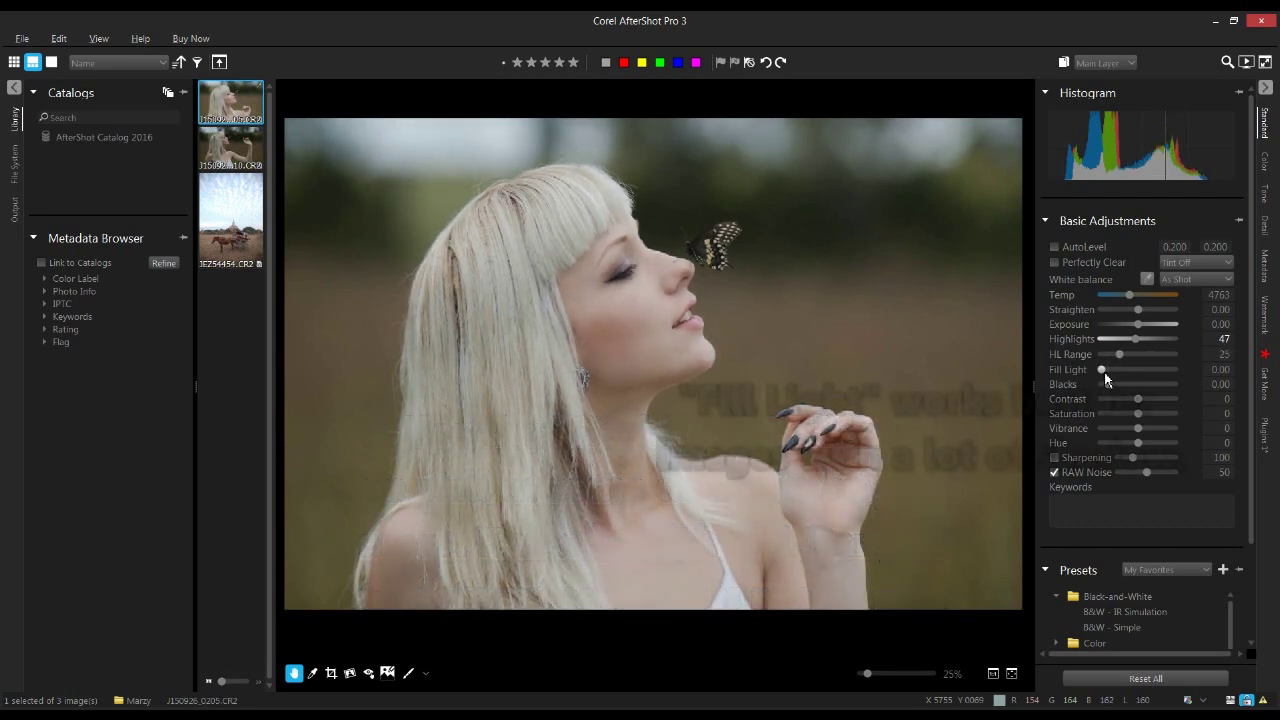
pyautogui.moveTo(1104, 372)
pyautogui.mouseDown()
pyautogui.moveTo(1155, 374)
pyautogui.moveTo(1102, 371)
pyautogui.mouseUp()
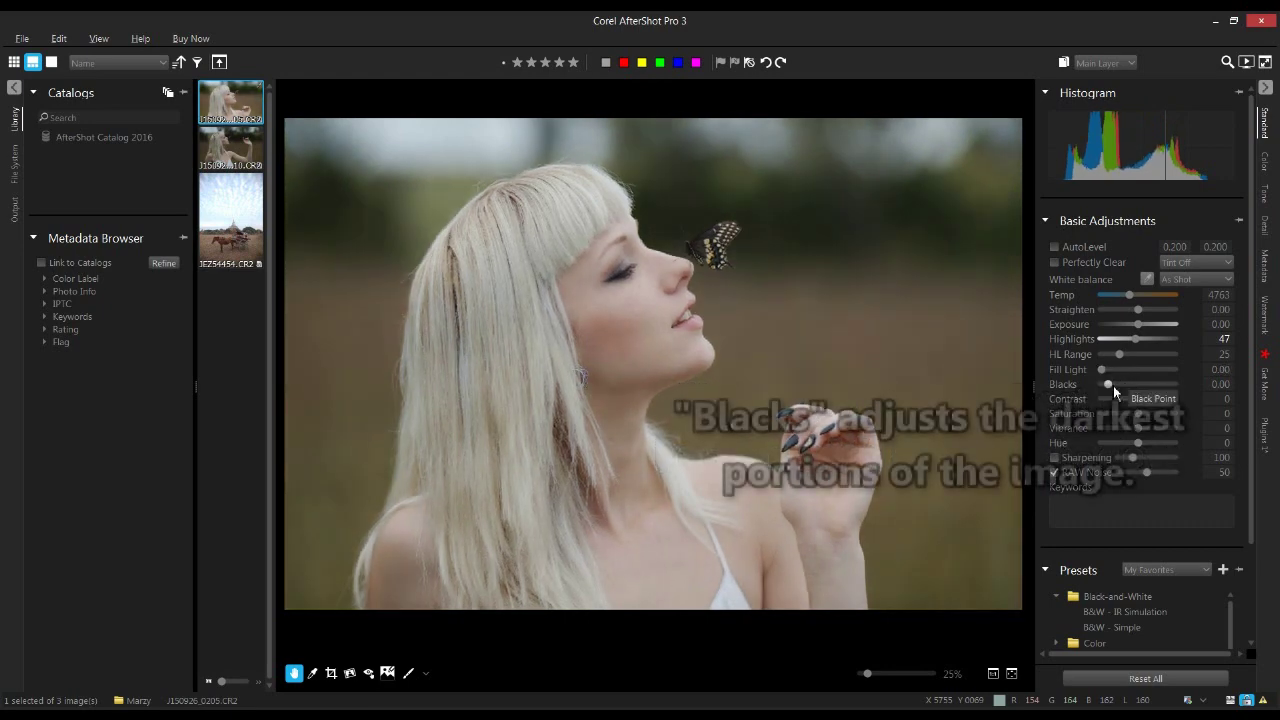
# Set the portrait's Blacks to 16.24, Contrast to 21 and Vibrance to 32.
pyautogui.moveTo(1112, 385); pyautogui.dragTo(1123, 385)
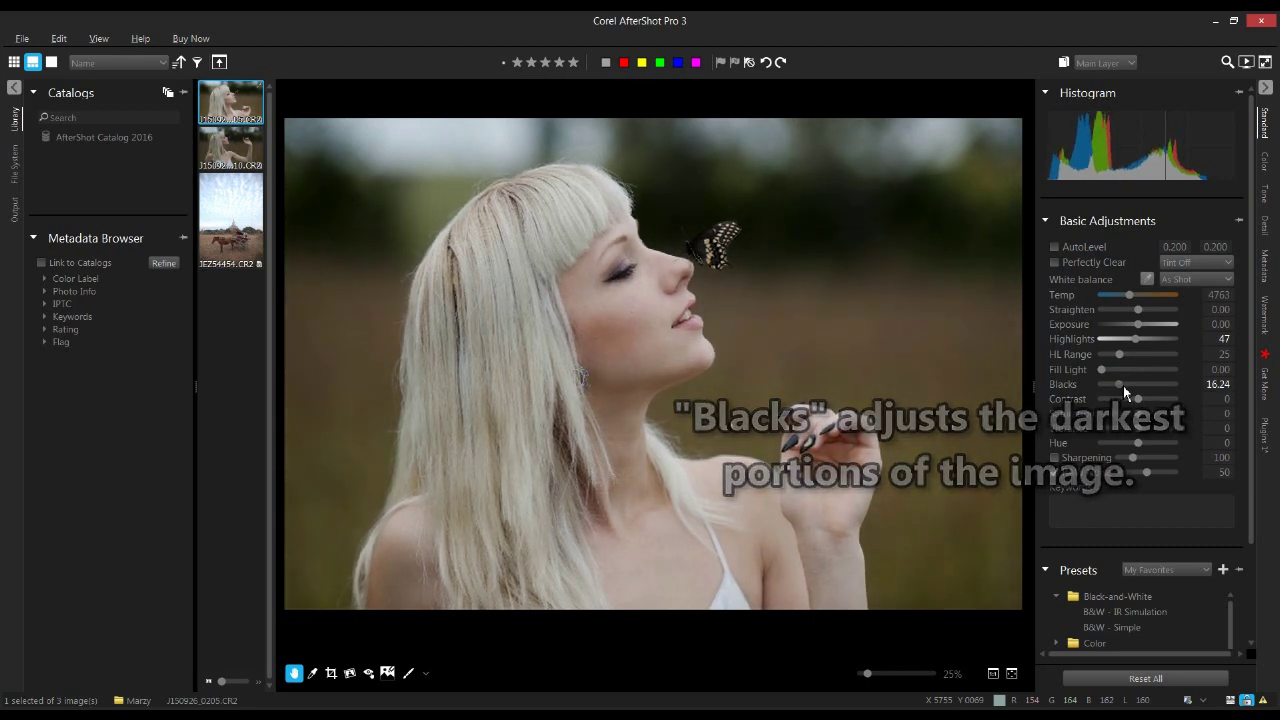
pyautogui.moveTo(1138, 399)
pyautogui.mouseDown()
pyautogui.moveTo(1107, 395)
pyautogui.moveTo(1146, 404)
pyautogui.mouseUp()
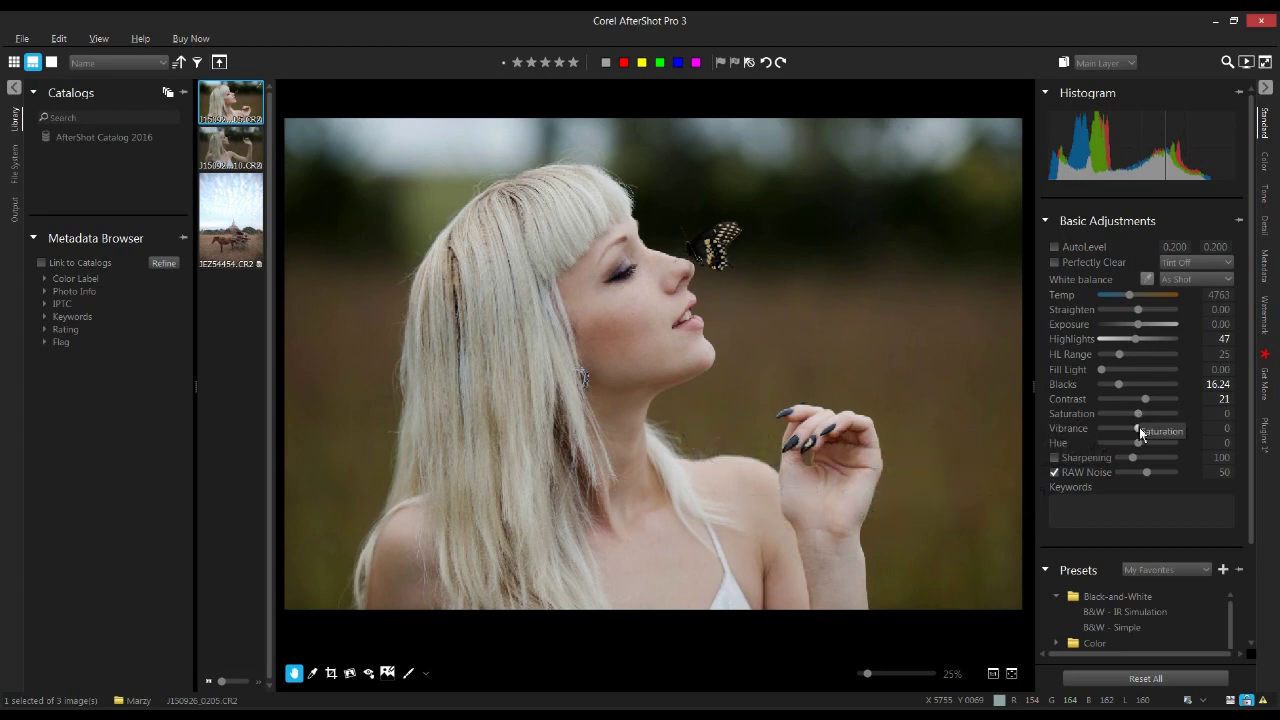
pyautogui.moveTo(1140, 428)
pyautogui.mouseDown()
pyautogui.moveTo(1160, 428)
pyautogui.moveTo(1119, 426)
pyautogui.moveTo(1151, 426)
pyautogui.mouseUp()
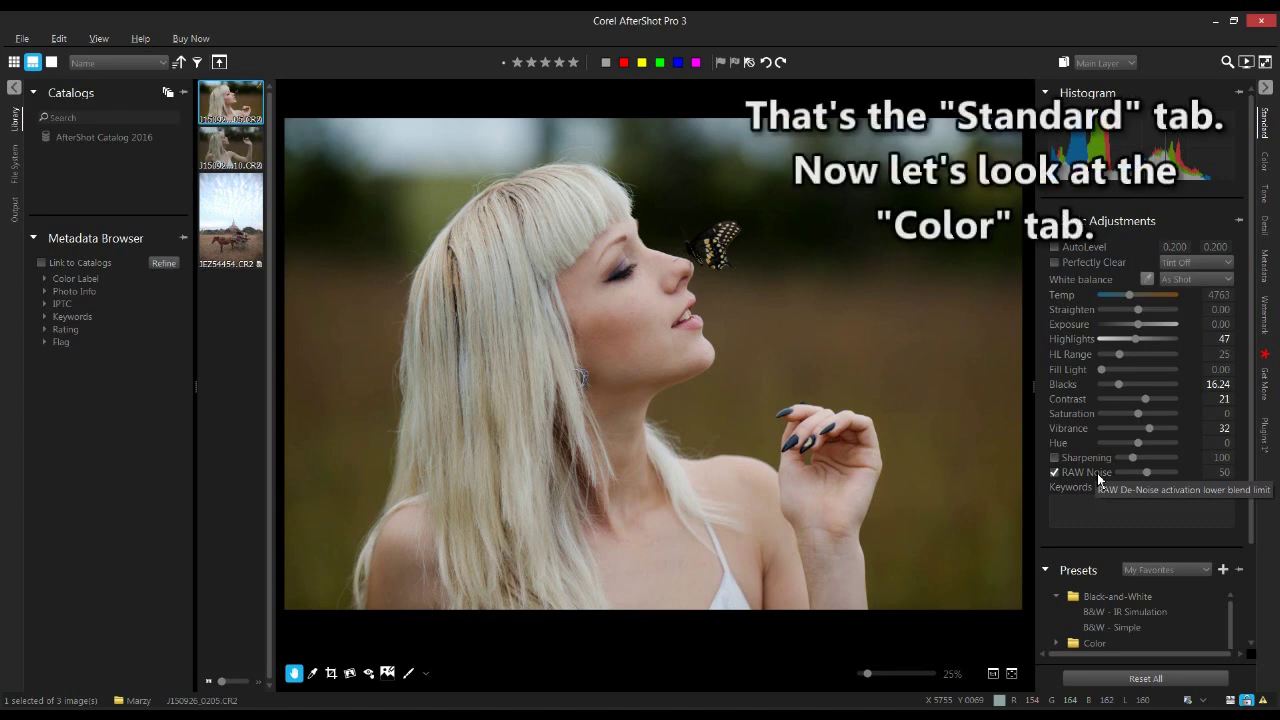
# Pull the curve's white point slightly inward, darken the shadows to 47 in, 41 out, and lift the highlights to 181 in, 183 out.
pyautogui.click(1265, 165)
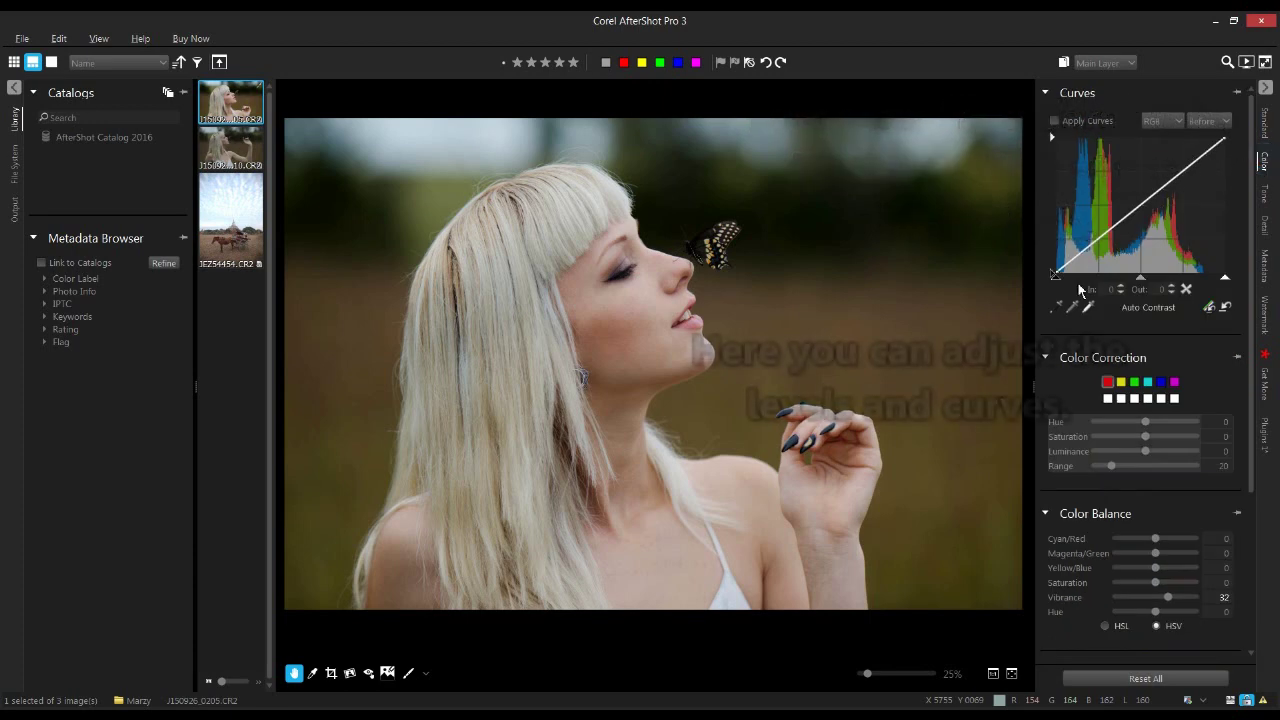
pyautogui.moveTo(1225, 281); pyautogui.dragTo(1215, 278)
pyautogui.moveTo(1087, 245); pyautogui.dragTo(1085, 251)
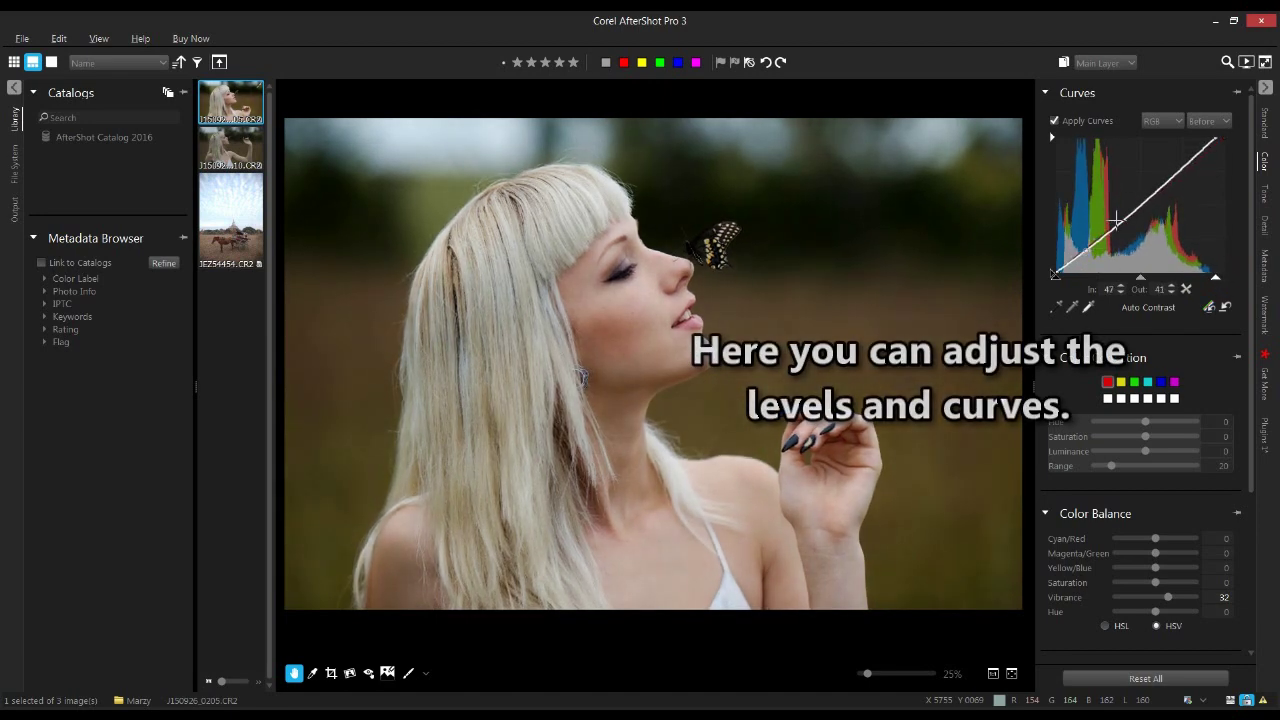
pyautogui.click(1172, 178)
pyautogui.moveTo(1172, 178); pyautogui.dragTo(1173, 177)
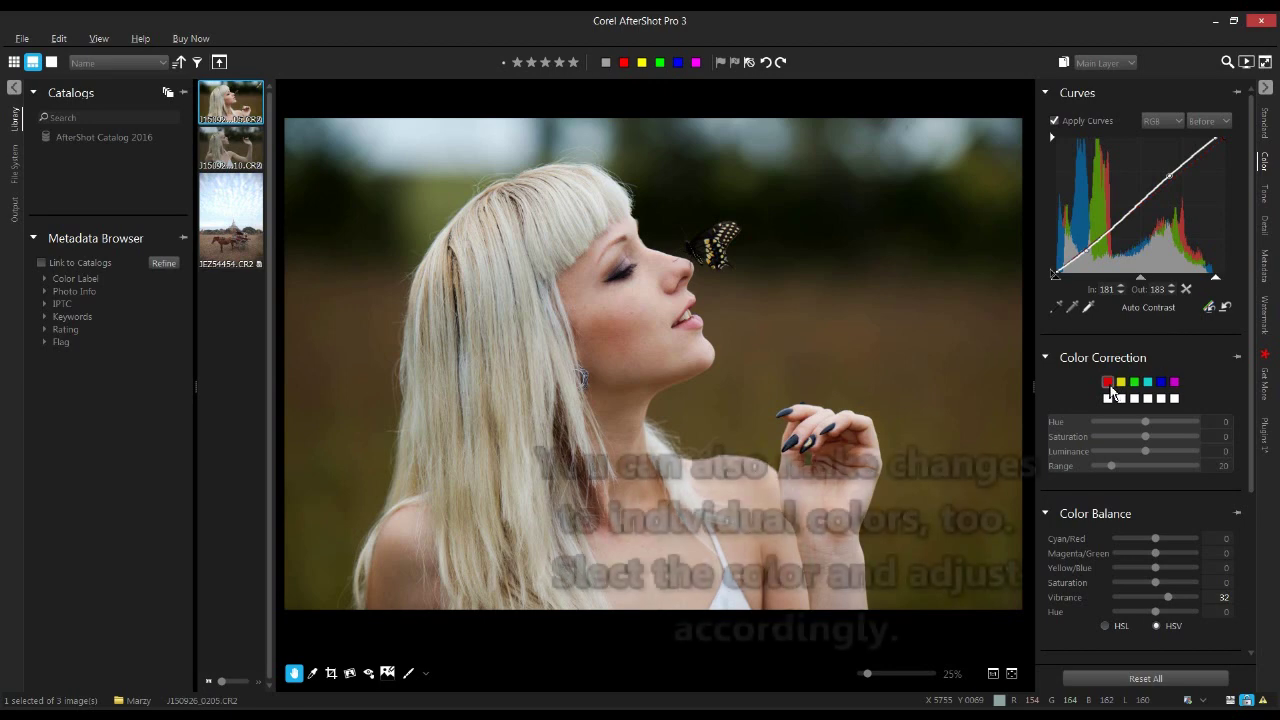
# In the color correction, set the red saturation to 2 and the blue saturation to -1.
pyautogui.moveTo(1145, 436)
pyautogui.mouseDown()
pyautogui.moveTo(1177, 442)
pyautogui.moveTo(1114, 439)
pyautogui.moveTo(1146, 438)
pyautogui.mouseUp()
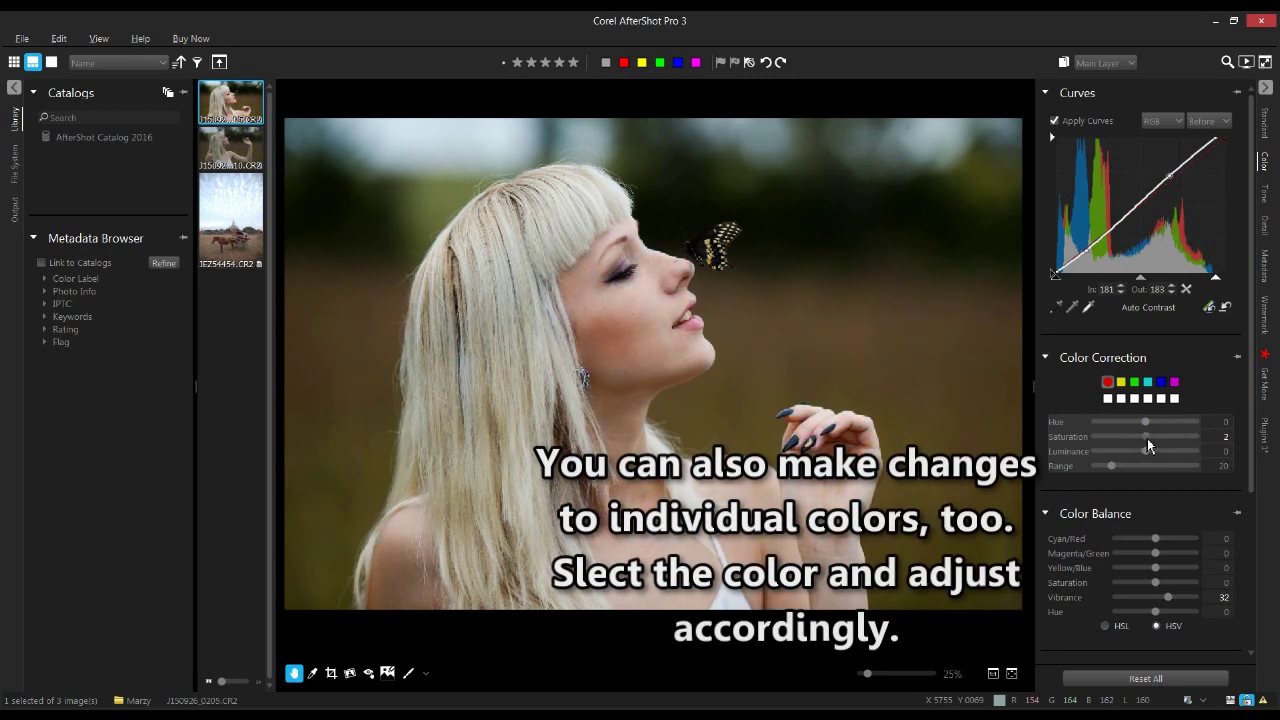
pyautogui.click(1161, 381)
pyautogui.moveTo(1149, 436)
pyautogui.mouseDown()
pyautogui.moveTo(1185, 439)
pyautogui.moveTo(1154, 439)
pyautogui.mouseUp()
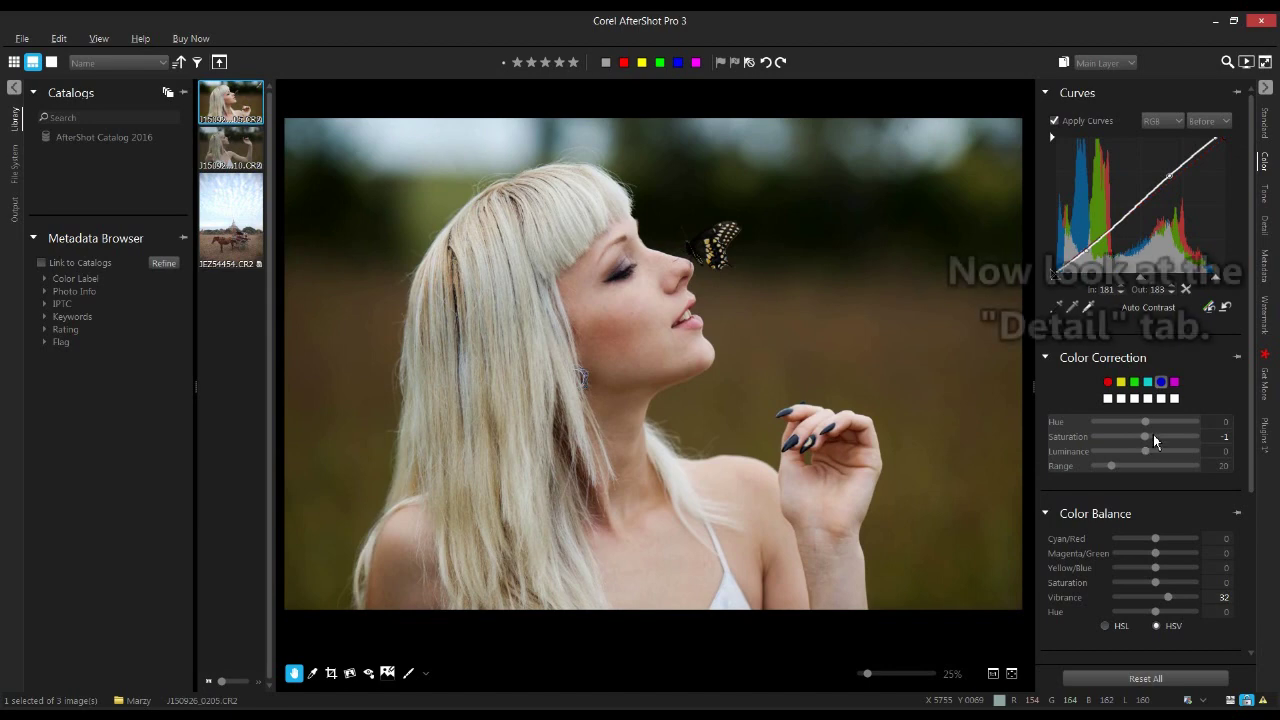
# Enable lens correction for the portrait and export it to the source folder as a JPEG at 80% quality.
pyautogui.click(1266, 229)
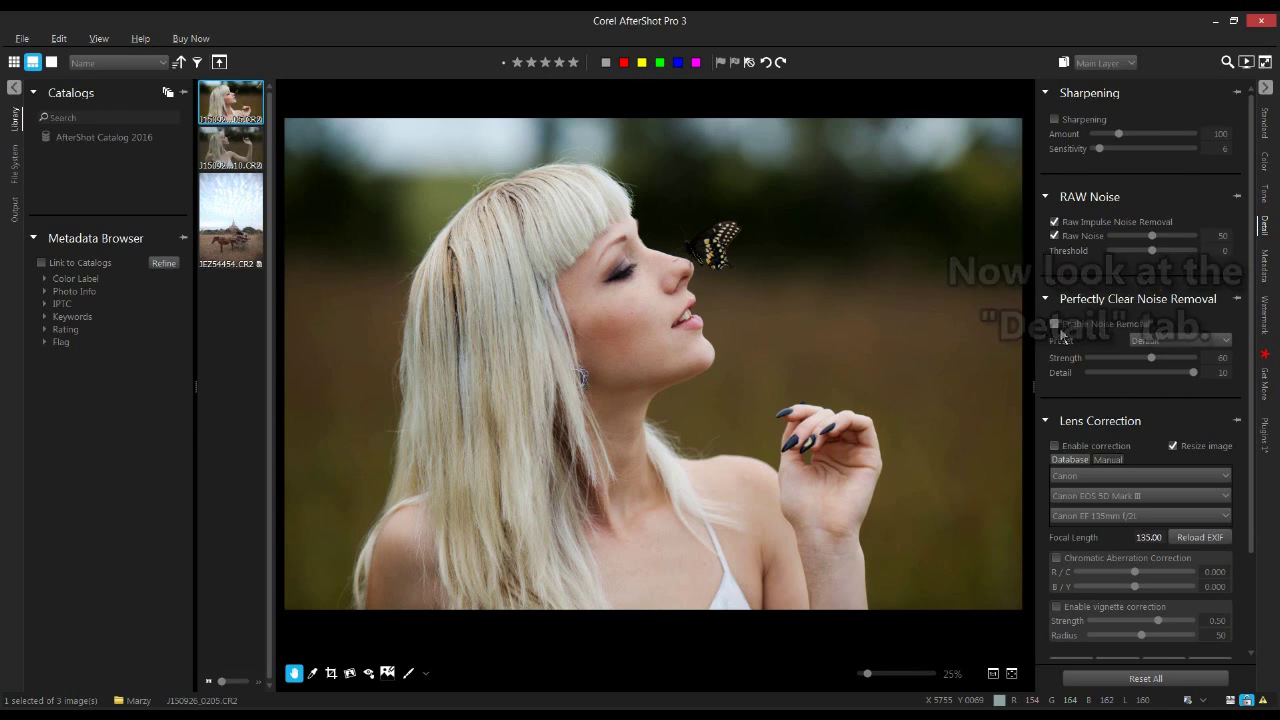
pyautogui.click(1055, 448)
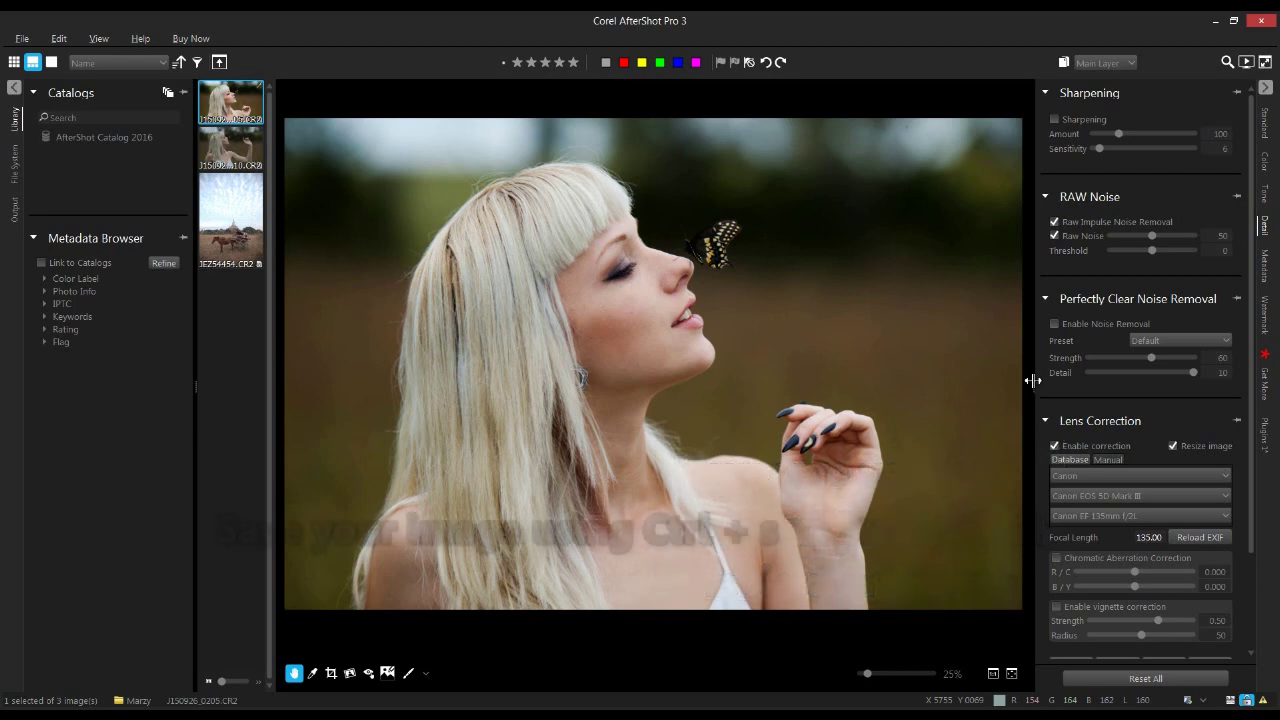
pyautogui.hotkey('ctrl', 's')
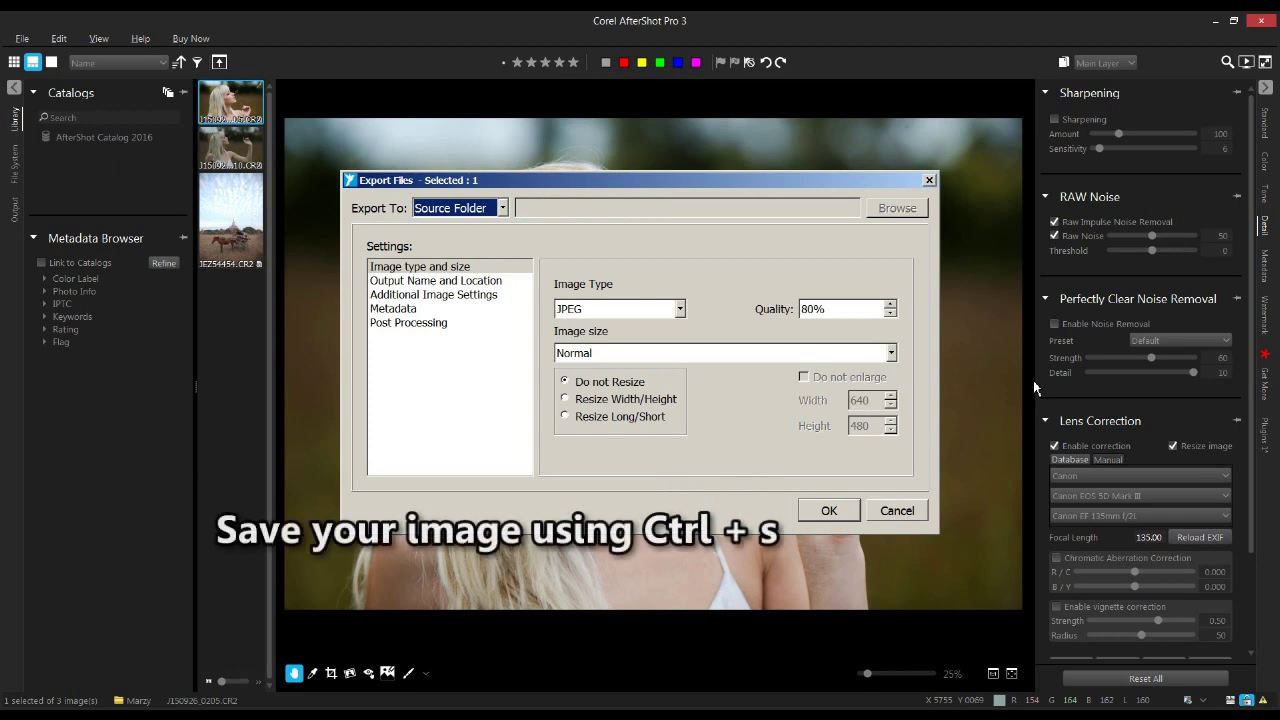
pyautogui.click(829, 511)
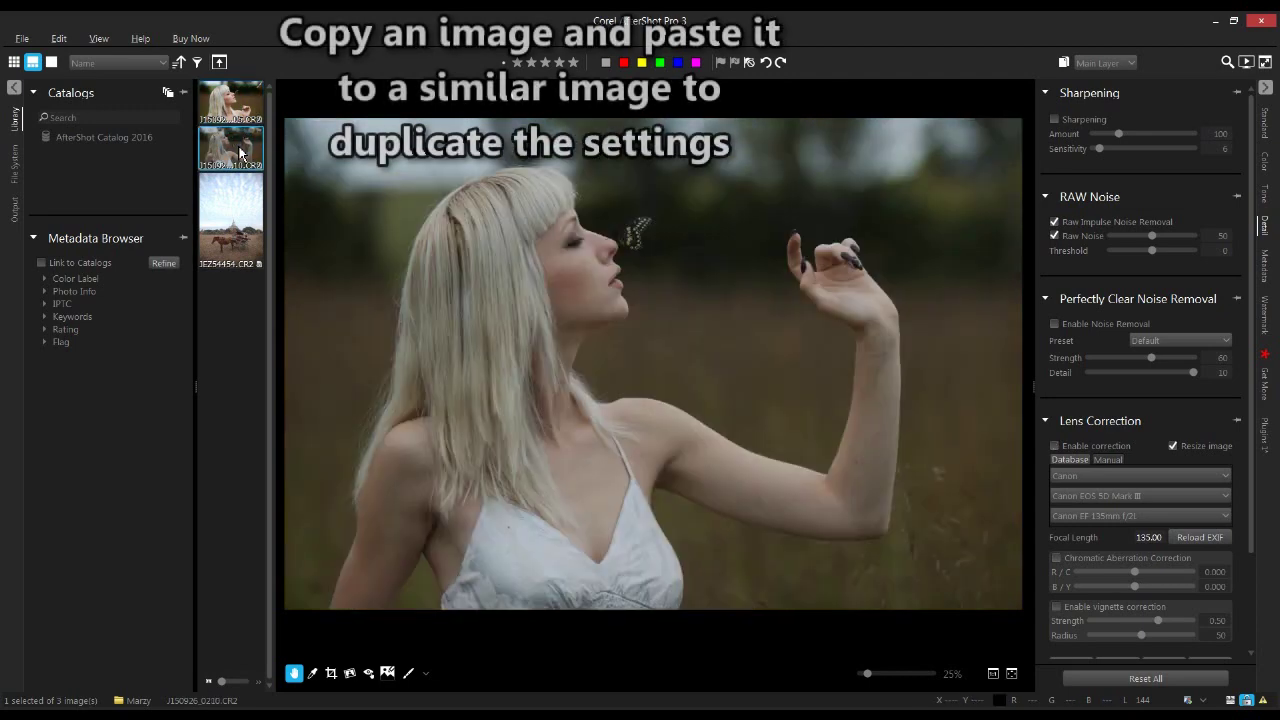
# Paste the first portrait's copied adjustments onto the second portrait photo.
pyautogui.hotkey('ctrl', 'v')
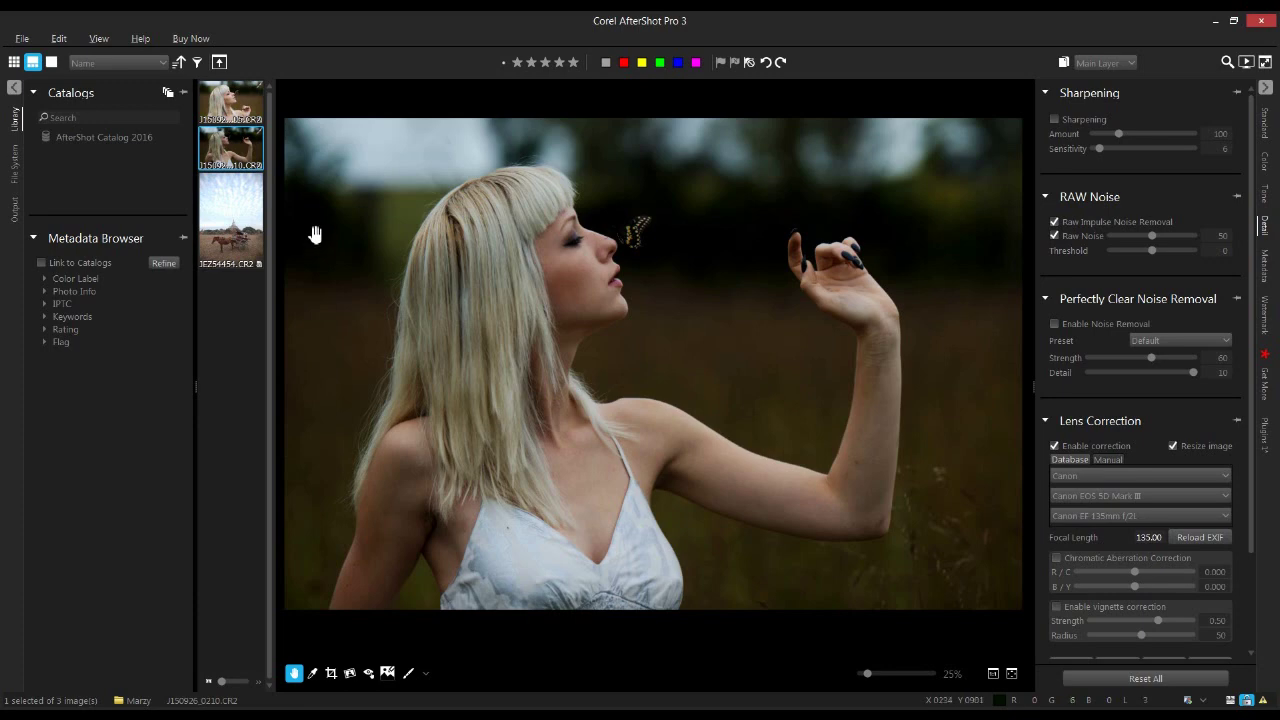
# Open the horse-cart photo, enable its lens correction, and try Perfectly Clear before switching it off again.
pyautogui.click(233, 221)
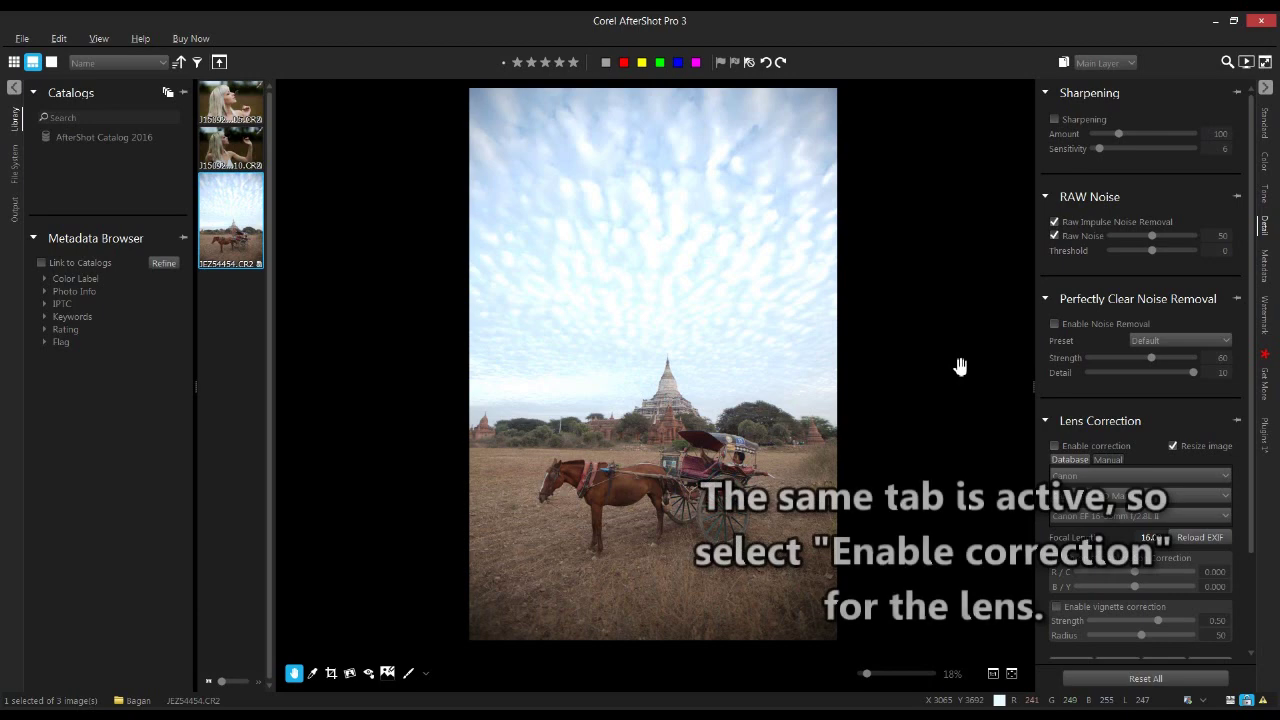
pyautogui.click(1055, 447)
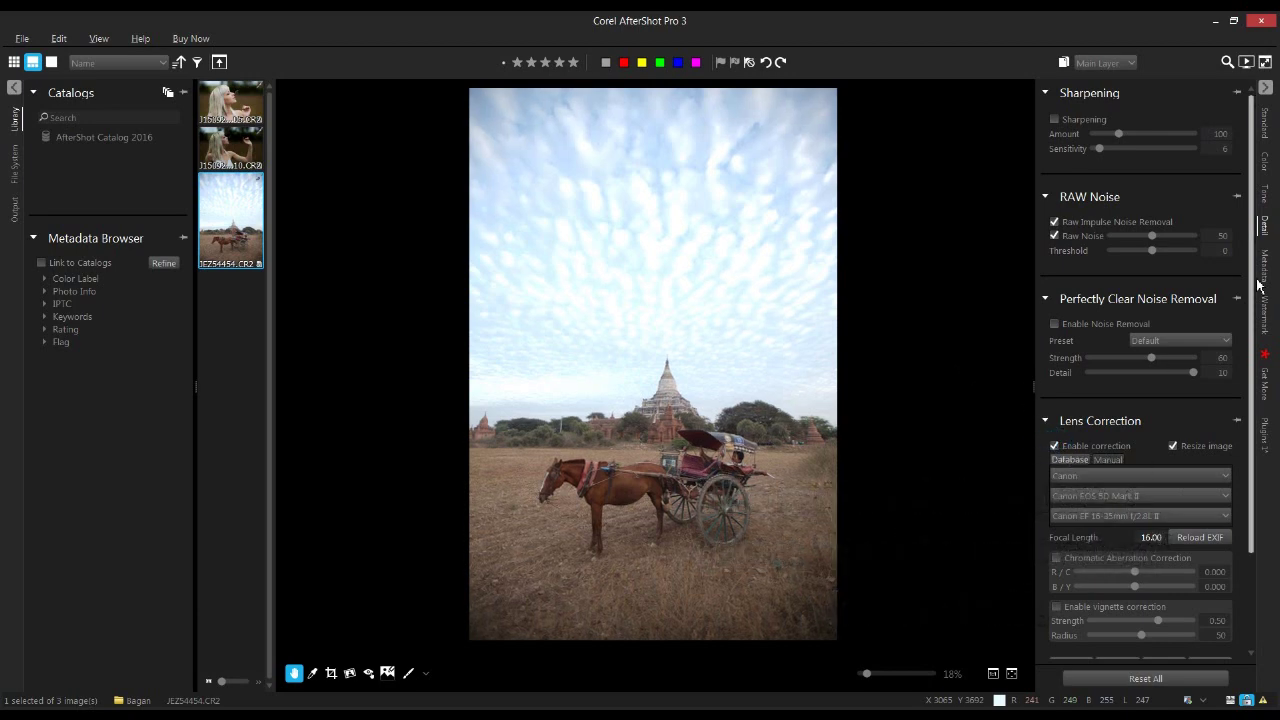
pyautogui.click(1266, 124)
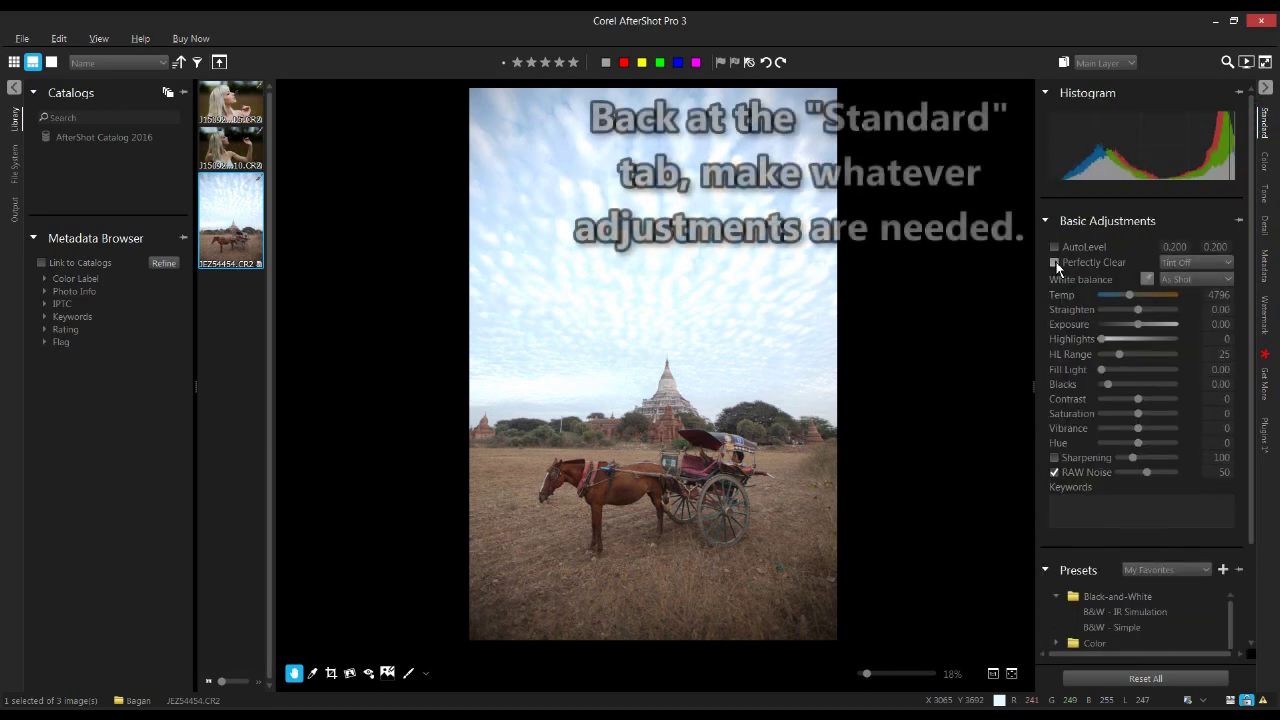
pyautogui.click(1055, 262)
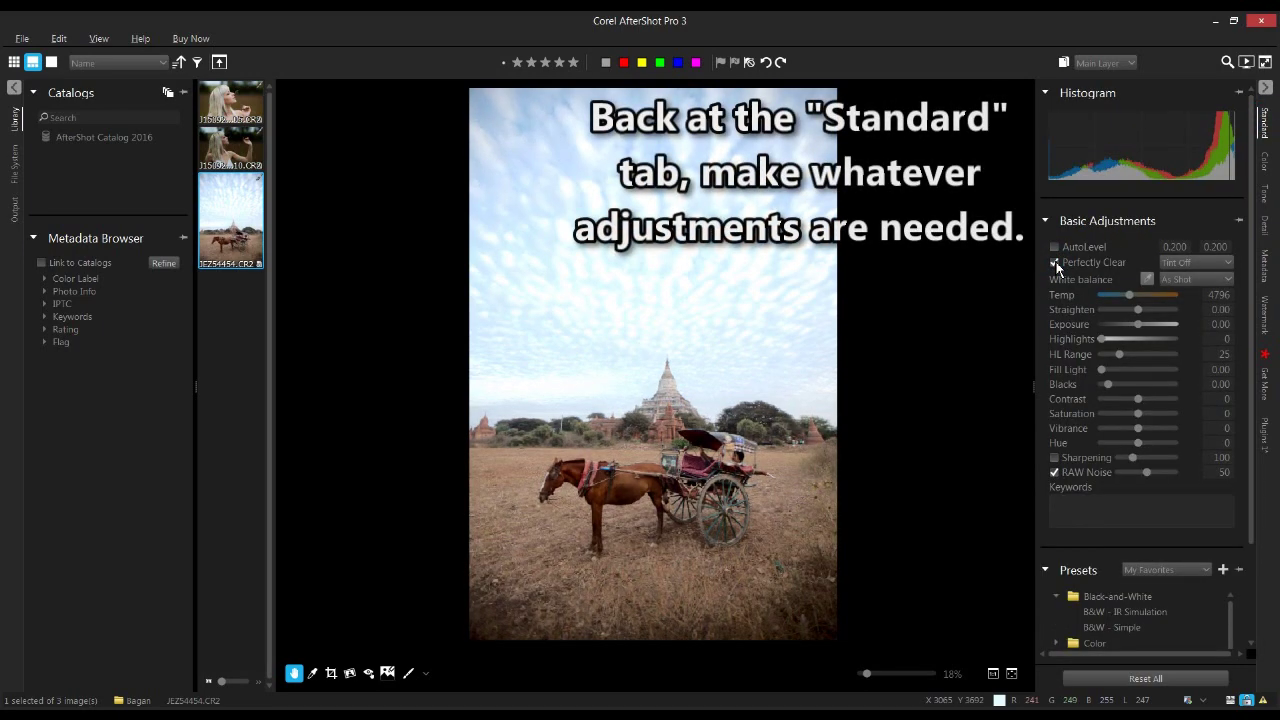
pyautogui.click(1055, 262)
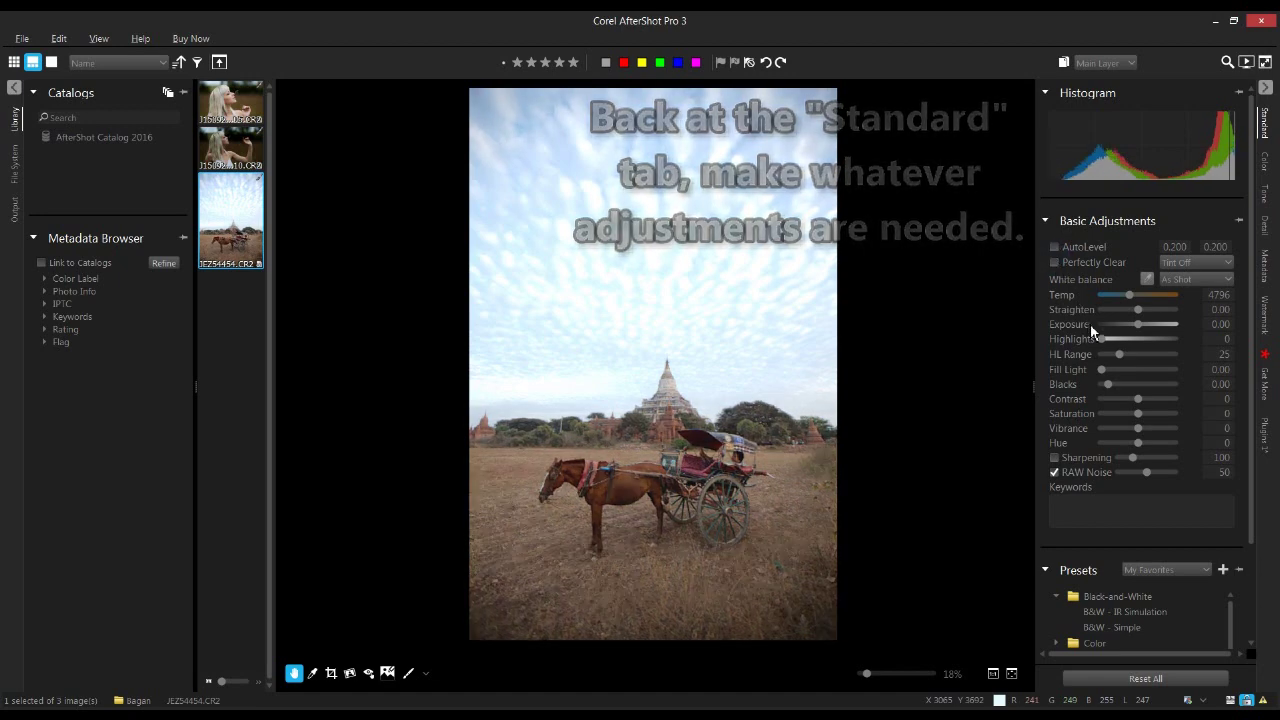
# Set the horse-cart photo's Exposure to -0.30, Fill Light to 0.46 and Blacks to 13.21, leaving Highlights at 0.
pyautogui.moveTo(1140, 330); pyautogui.dragTo(1137, 331)
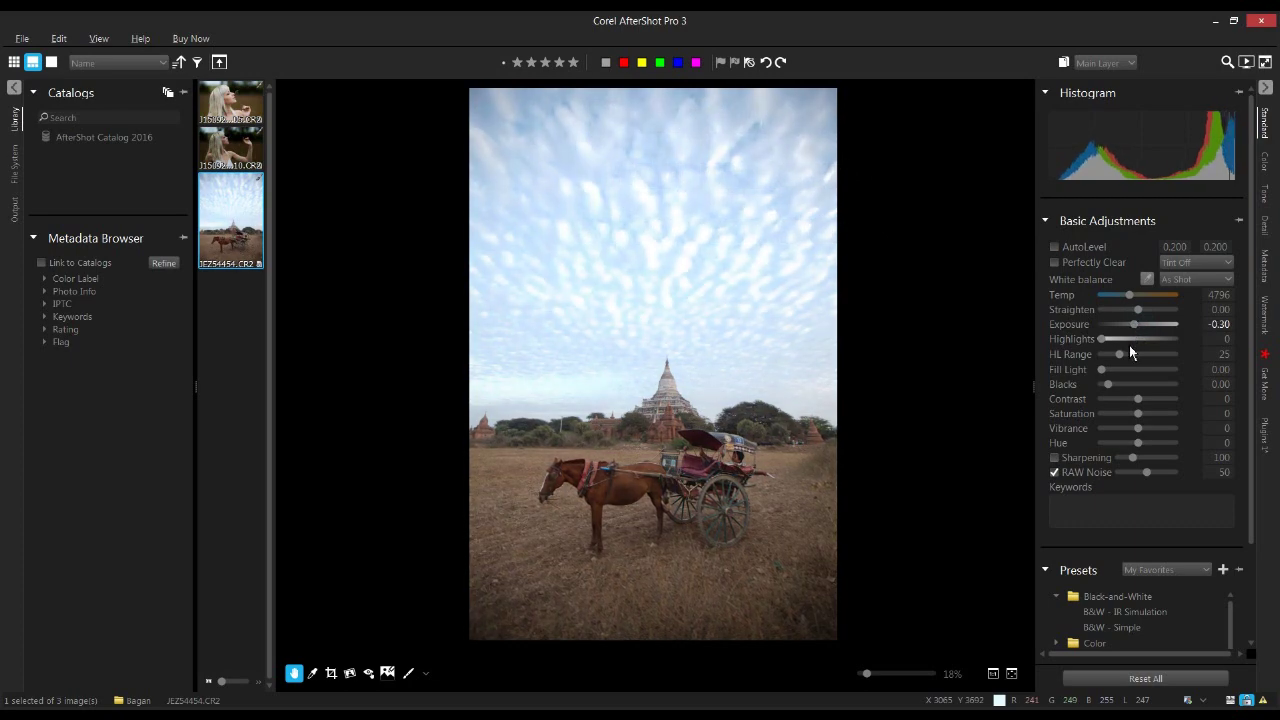
pyautogui.moveTo(1105, 338)
pyautogui.mouseDown()
pyautogui.moveTo(1163, 337)
pyautogui.moveTo(1102, 345)
pyautogui.mouseUp()
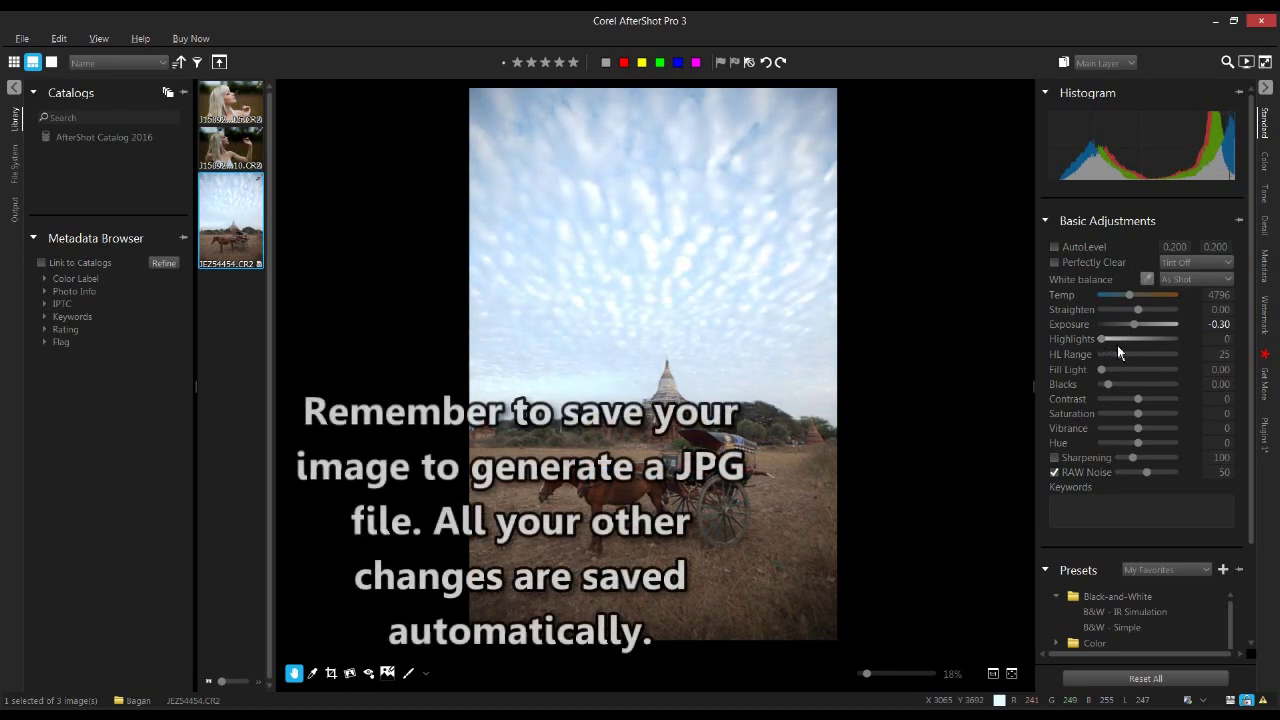
pyautogui.moveTo(1103, 369); pyautogui.dragTo(1117, 369)
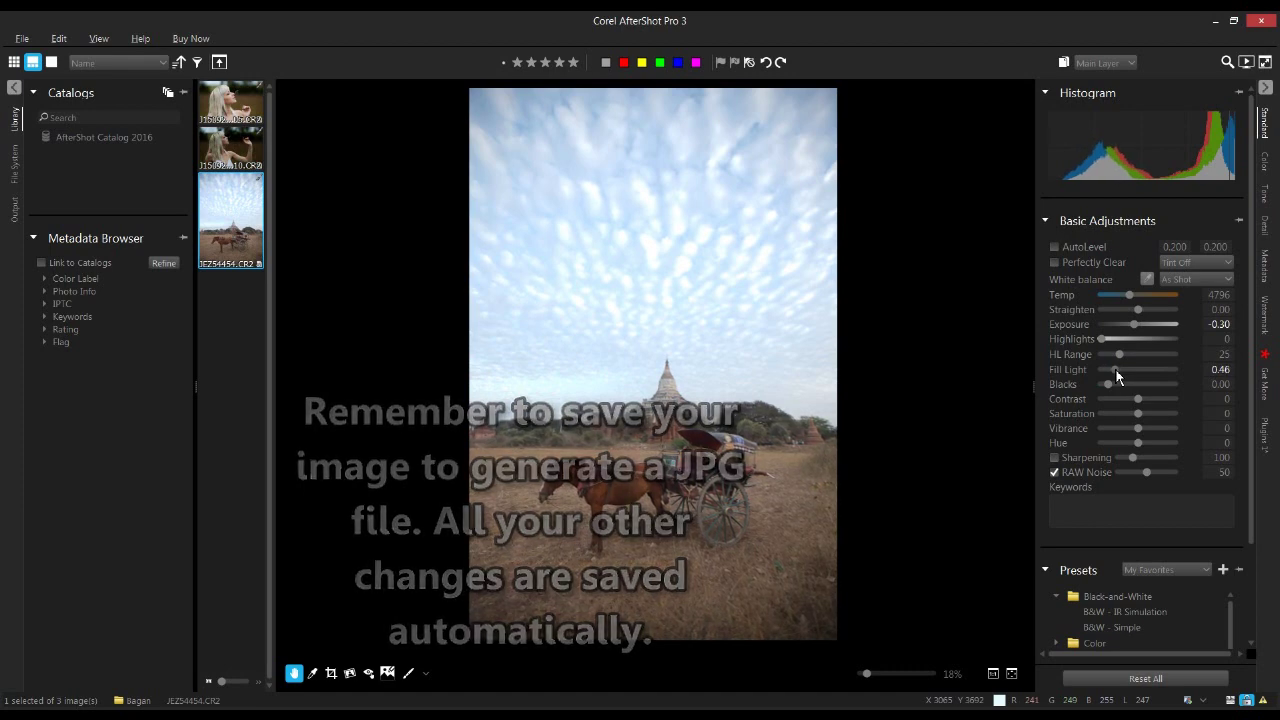
pyautogui.moveTo(1115, 368); pyautogui.dragTo(1119, 386)
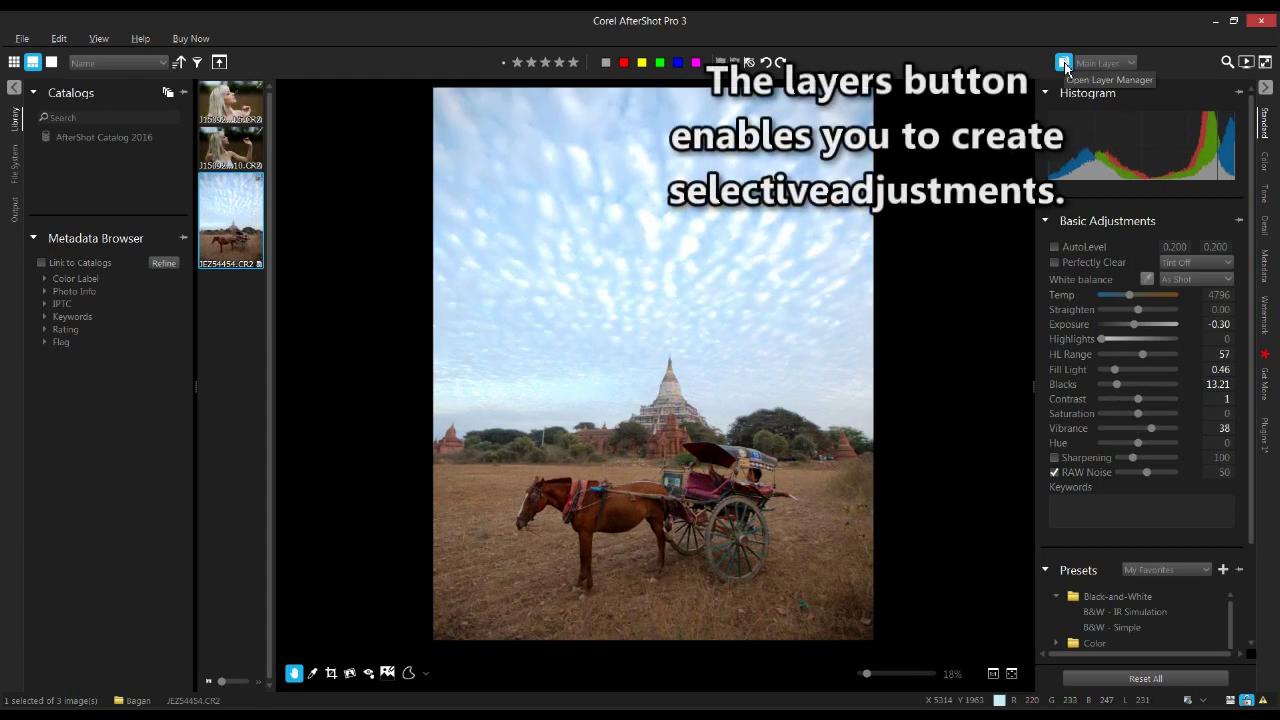
# Add an adjustment layer and draw a curve region enclosing the whole sky, following the horizon and arching over the pagoda's spire.
pyautogui.click(1064, 63)
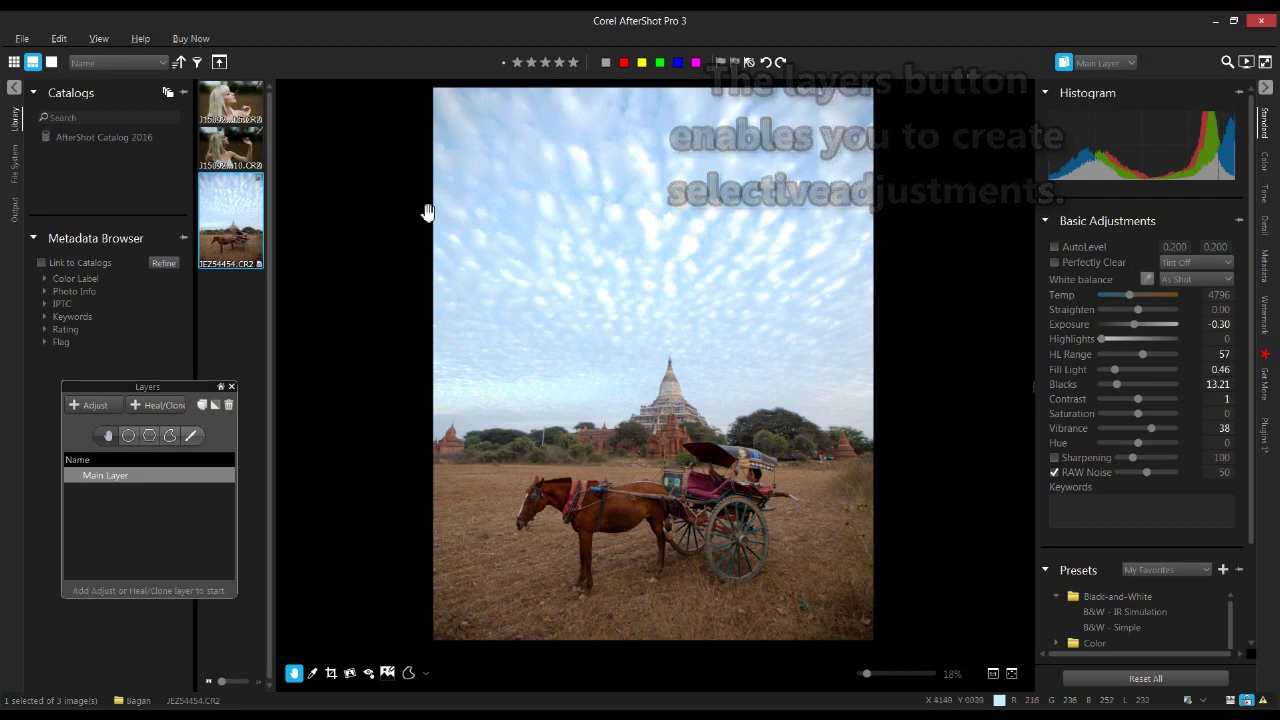
pyautogui.click(104, 407)
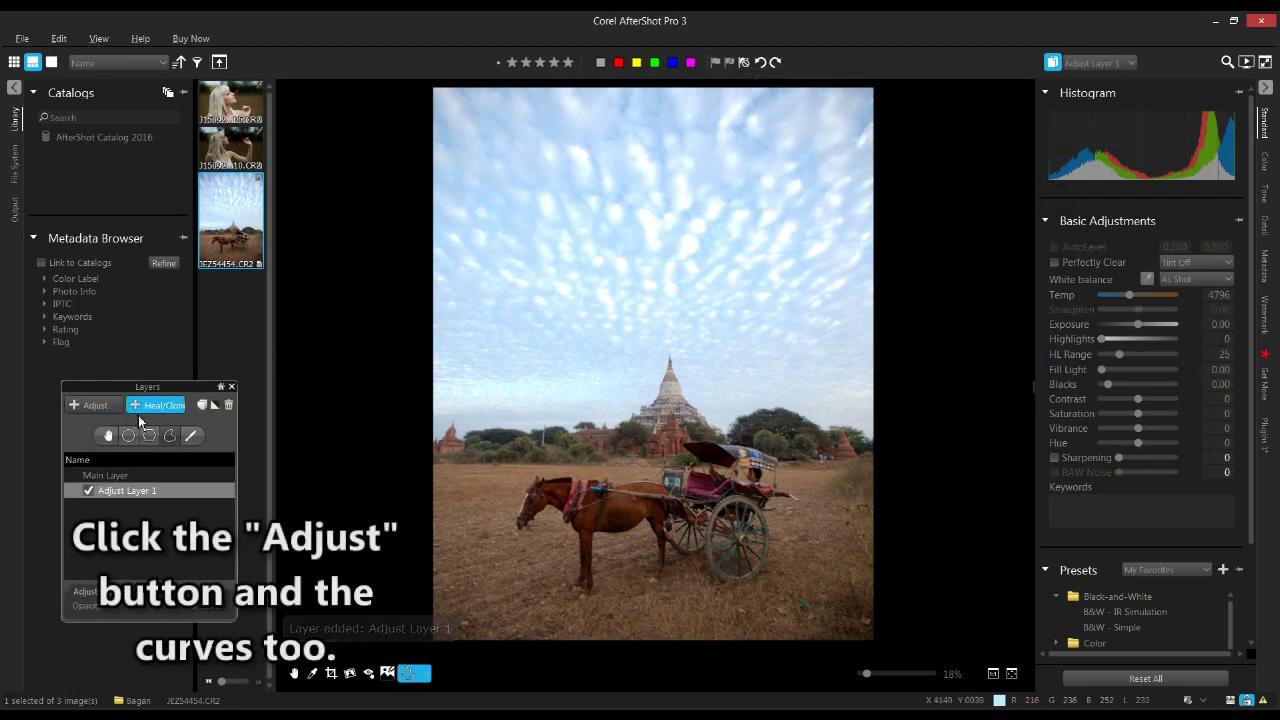
pyautogui.click(170, 436)
pyautogui.moveTo(442, 436); pyautogui.dragTo(521, 432)
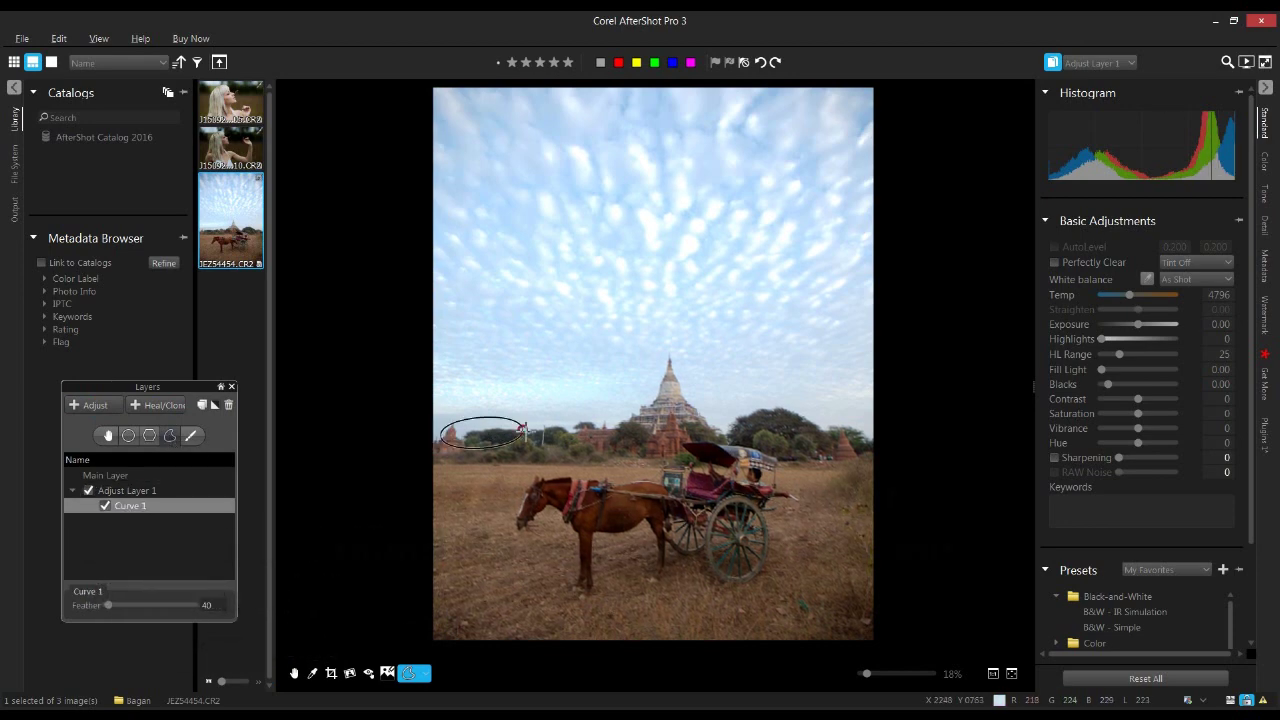
pyautogui.moveTo(605, 428)
pyautogui.mouseDown()
pyautogui.moveTo(668, 345)
pyautogui.moveTo(706, 420)
pyautogui.moveTo(878, 436)
pyautogui.moveTo(905, 345)
pyautogui.moveTo(856, 127)
pyautogui.moveTo(866, 93)
pyautogui.moveTo(472, 129)
pyautogui.mouseUp()
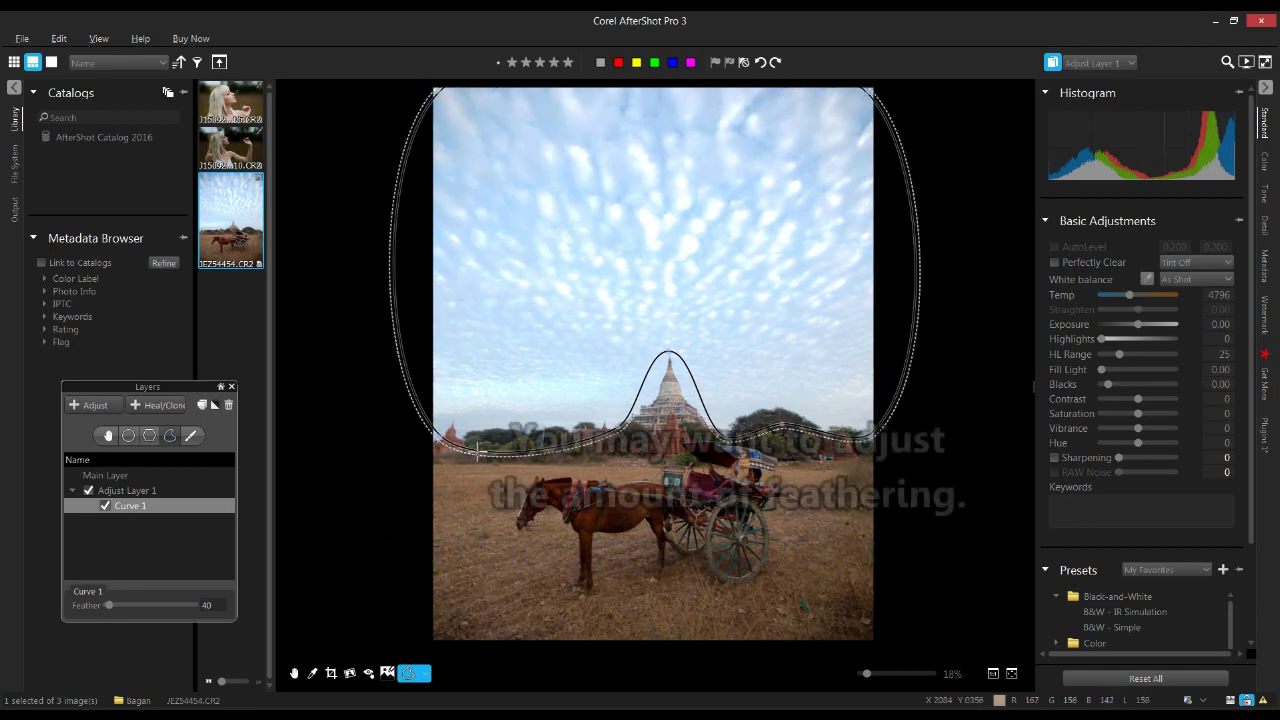
pyautogui.moveTo(474, 451); pyautogui.dragTo(474, 451)
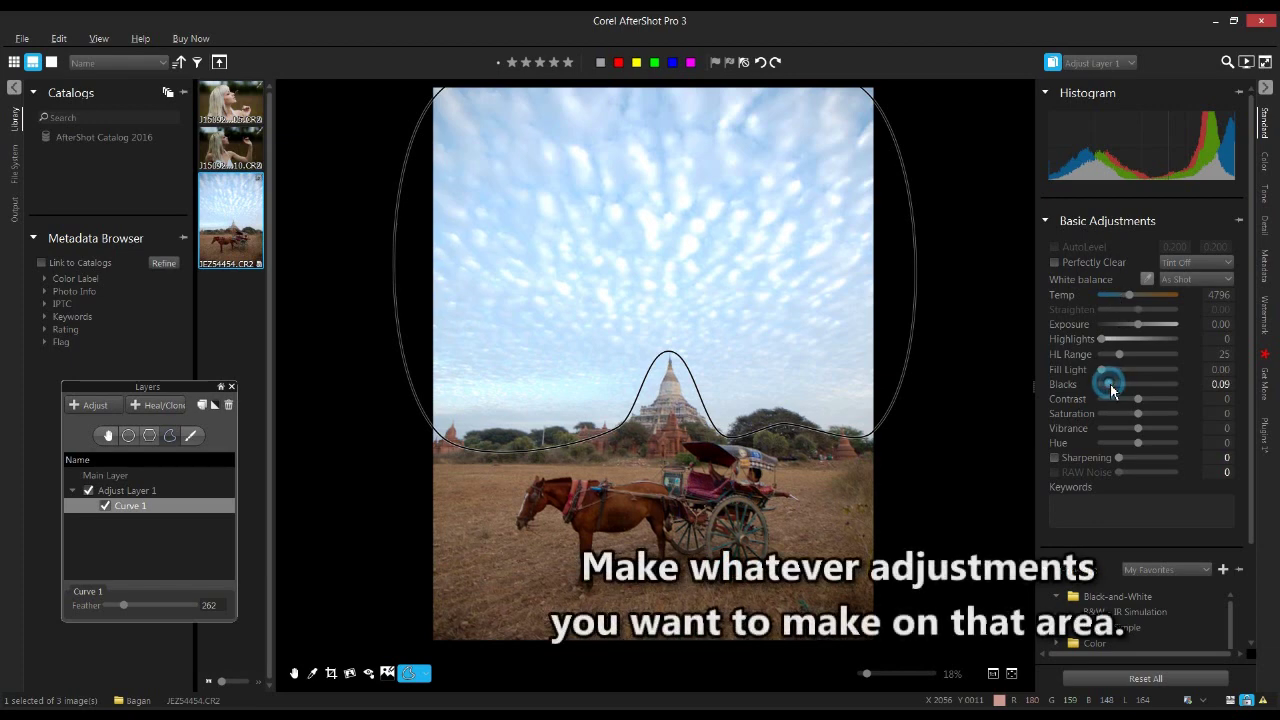
# Set the sky region's Blacks to -3.94, Contrast to -6 and Vibrance to 38.
pyautogui.moveTo(1127, 385); pyautogui.dragTo(1153, 431)
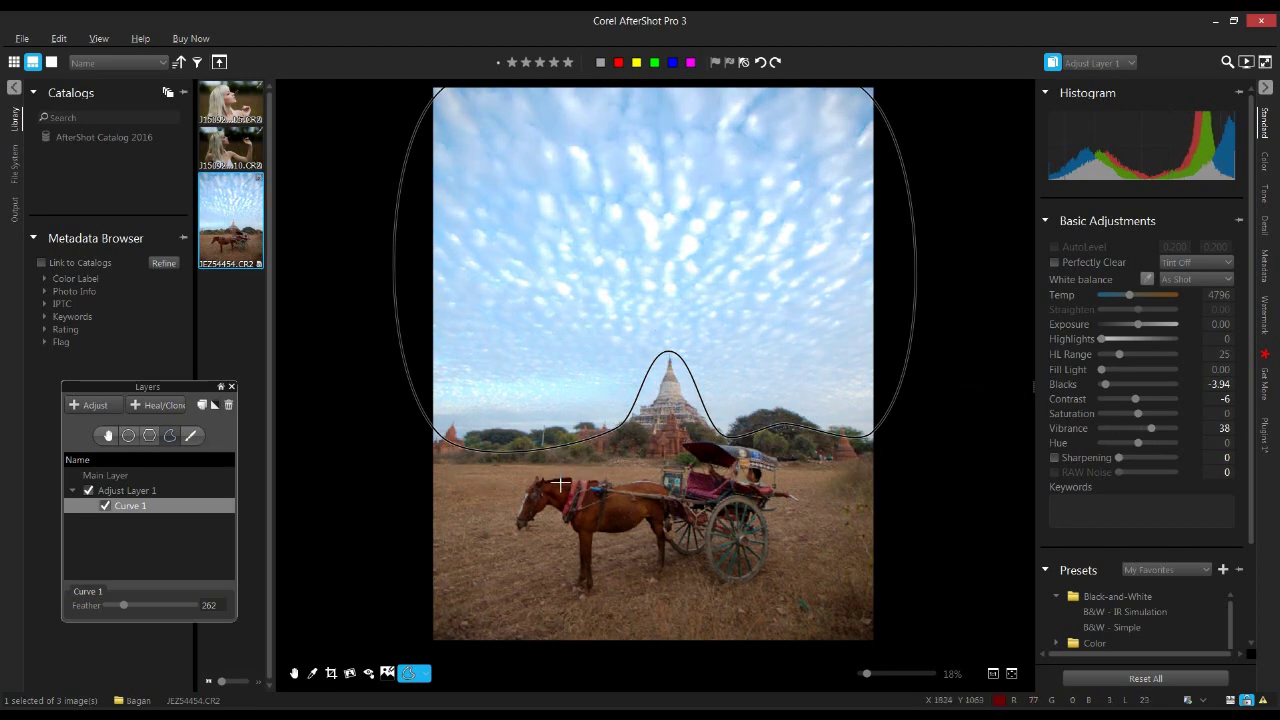
# Add a heal/clone layer, outline the green litter beside the cart with a polygon clone region, and place its source on grass just below-left.
pyautogui.click(153, 405)
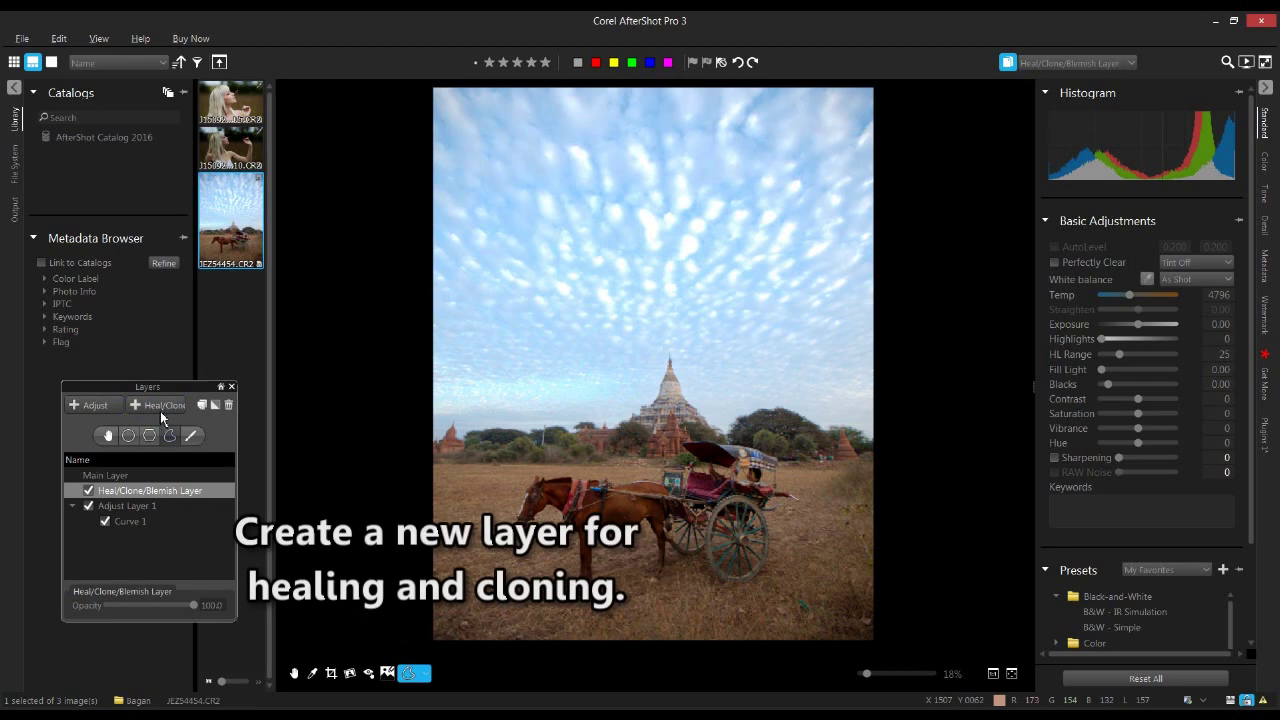
pyautogui.click(156, 437)
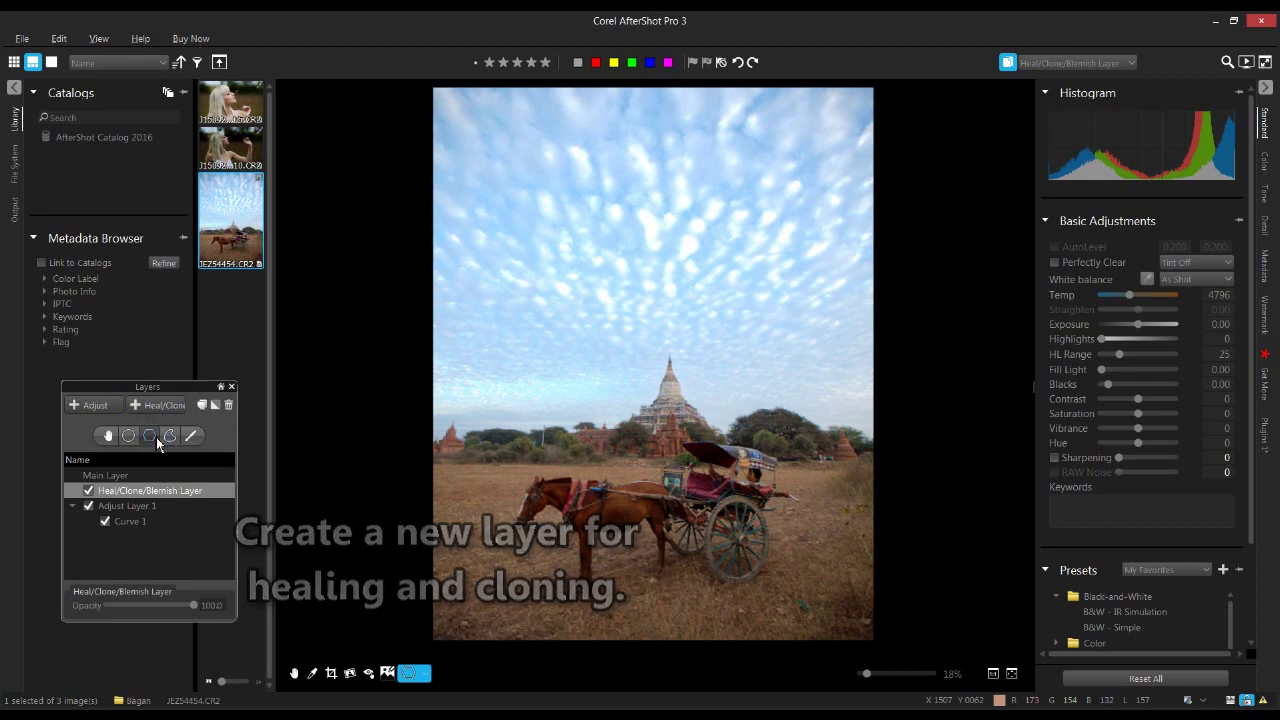
pyautogui.click(803, 597)
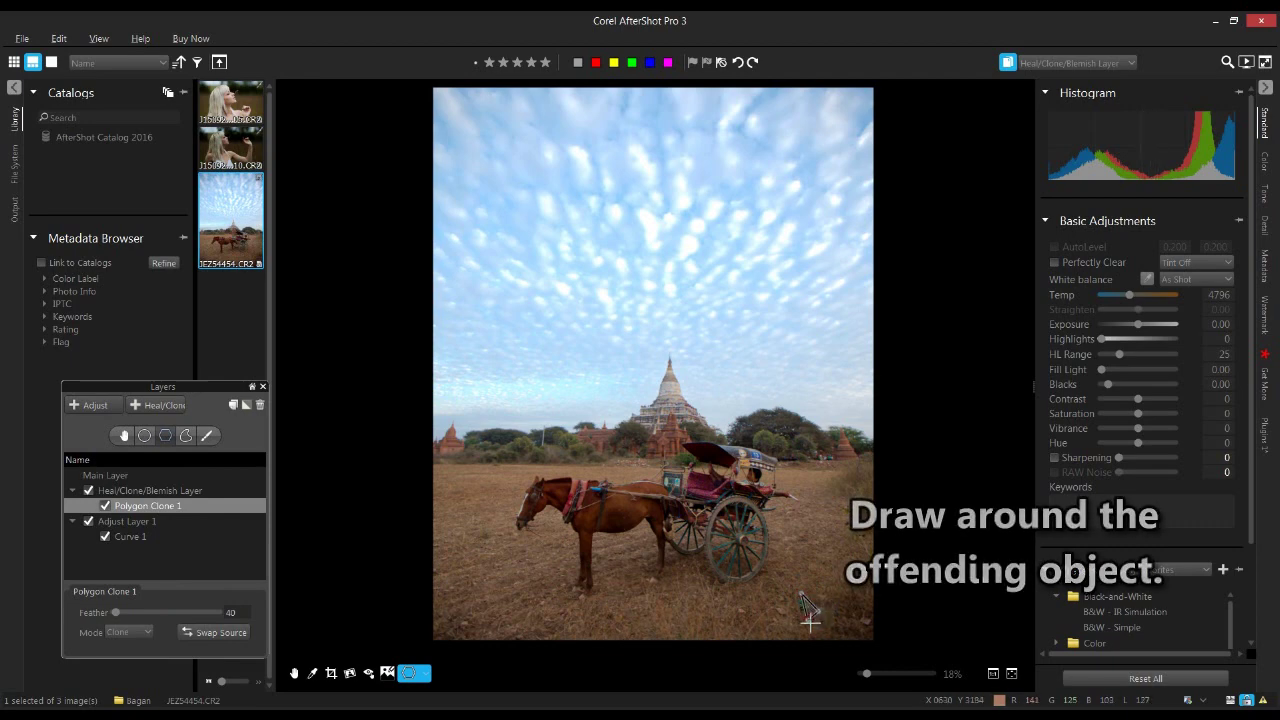
pyautogui.click(790, 600)
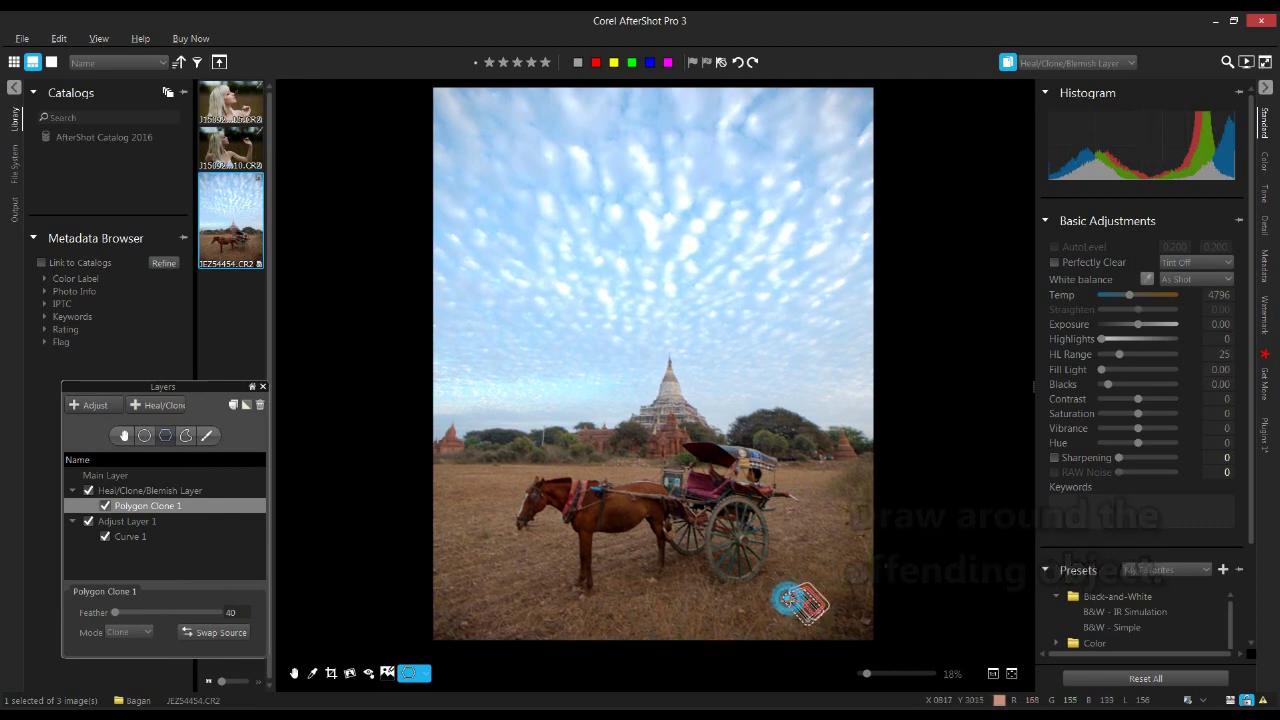
pyautogui.moveTo(812, 602); pyautogui.dragTo(790, 620)
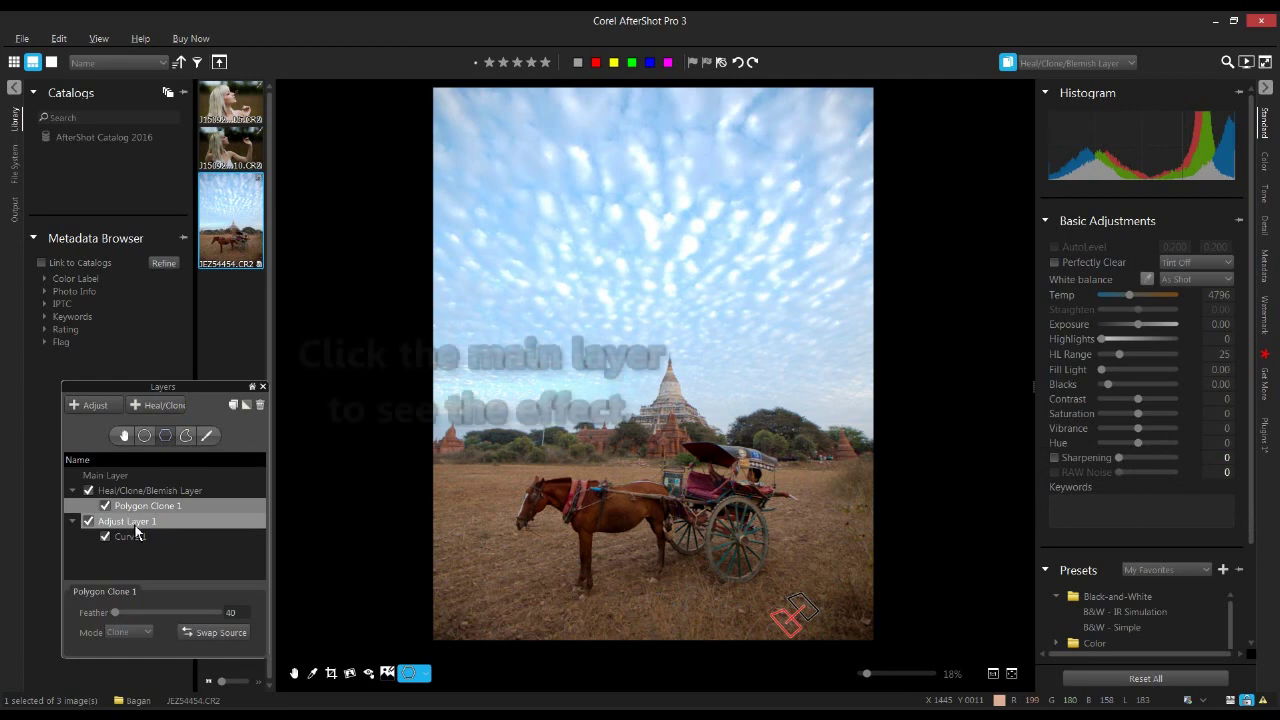
# Show the clone result from the main layer, reselect the polygon clone region and examine the repaired ground up close and in full view.
pyautogui.click(113, 481)
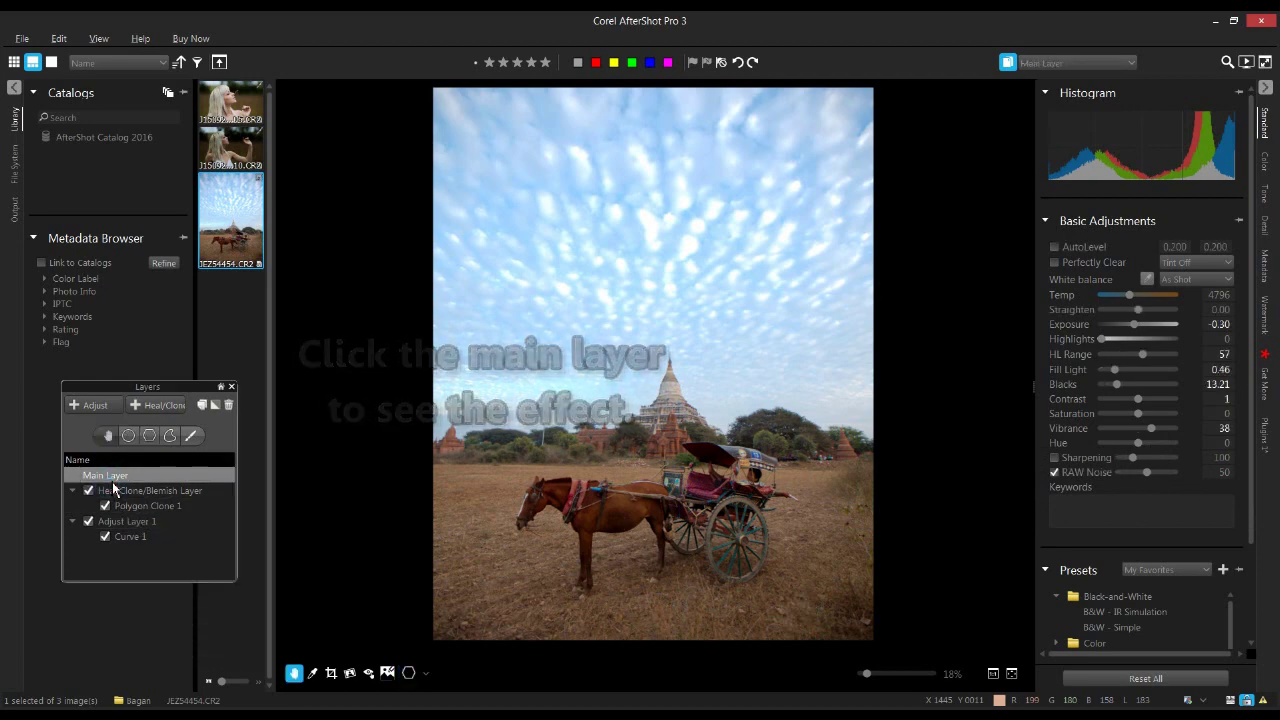
pyautogui.click(126, 507)
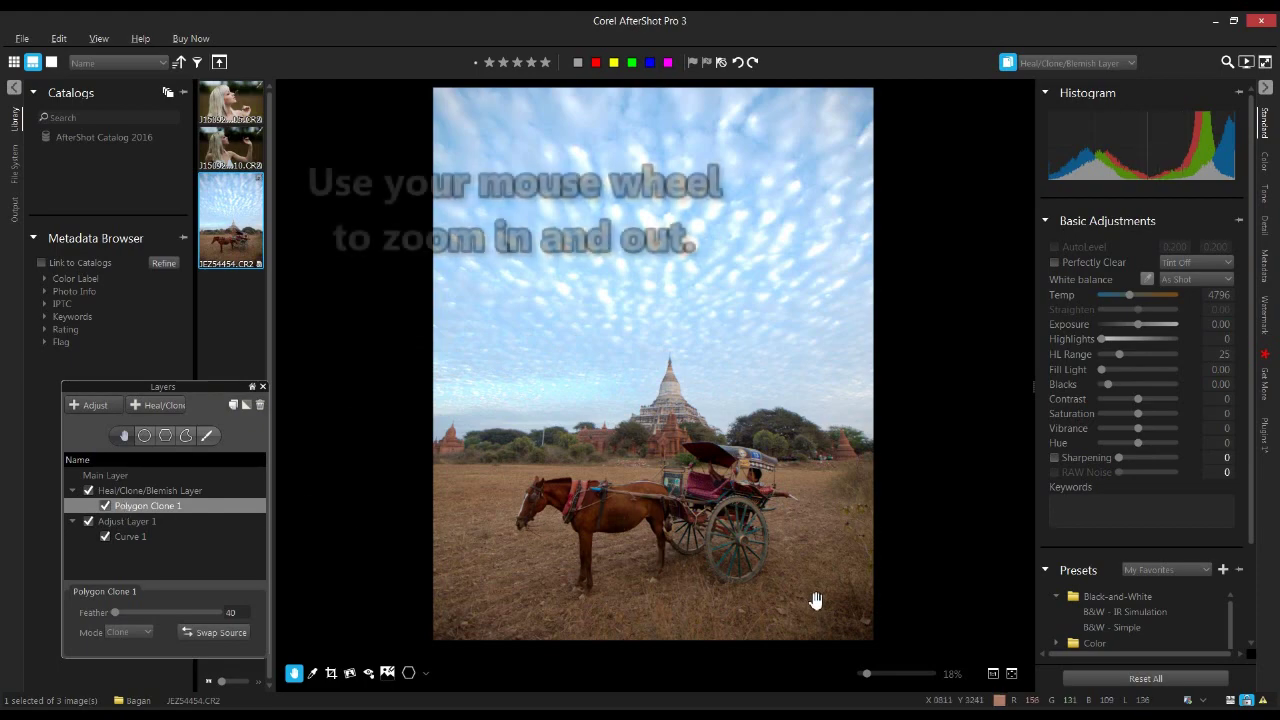
pyautogui.scroll(5, 816, 602)
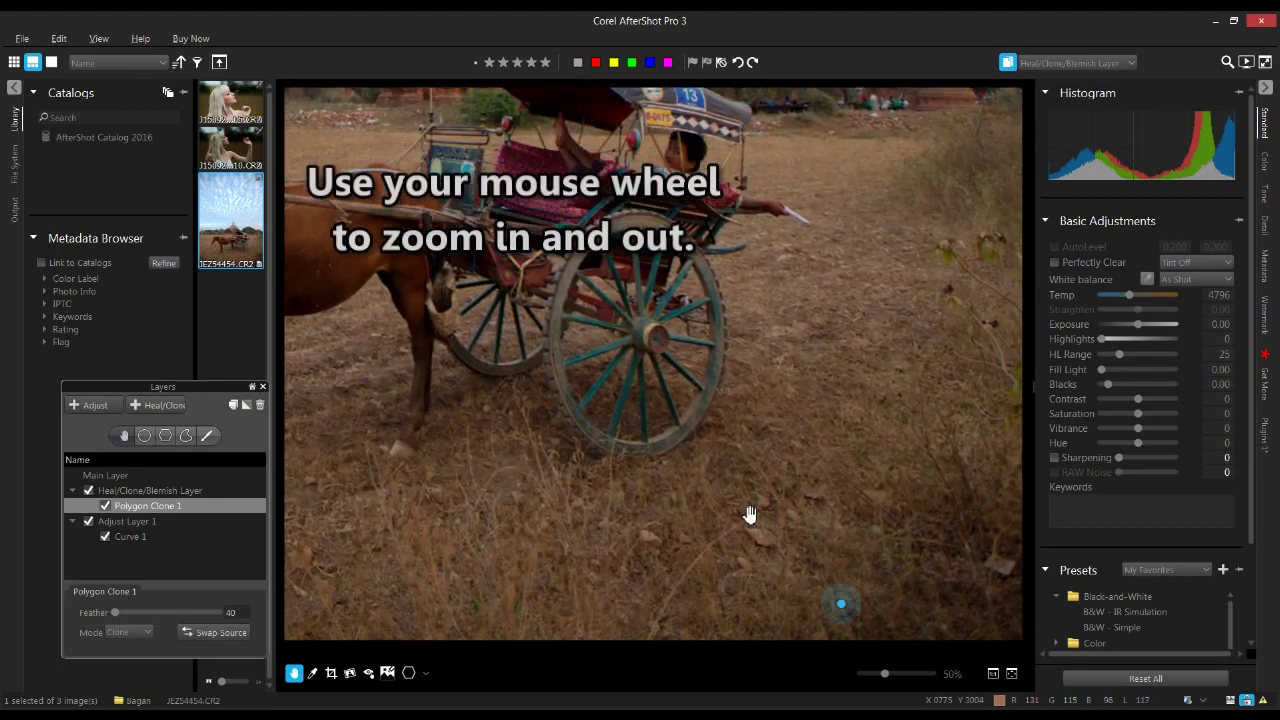
pyautogui.scroll(-2, 640, 380)
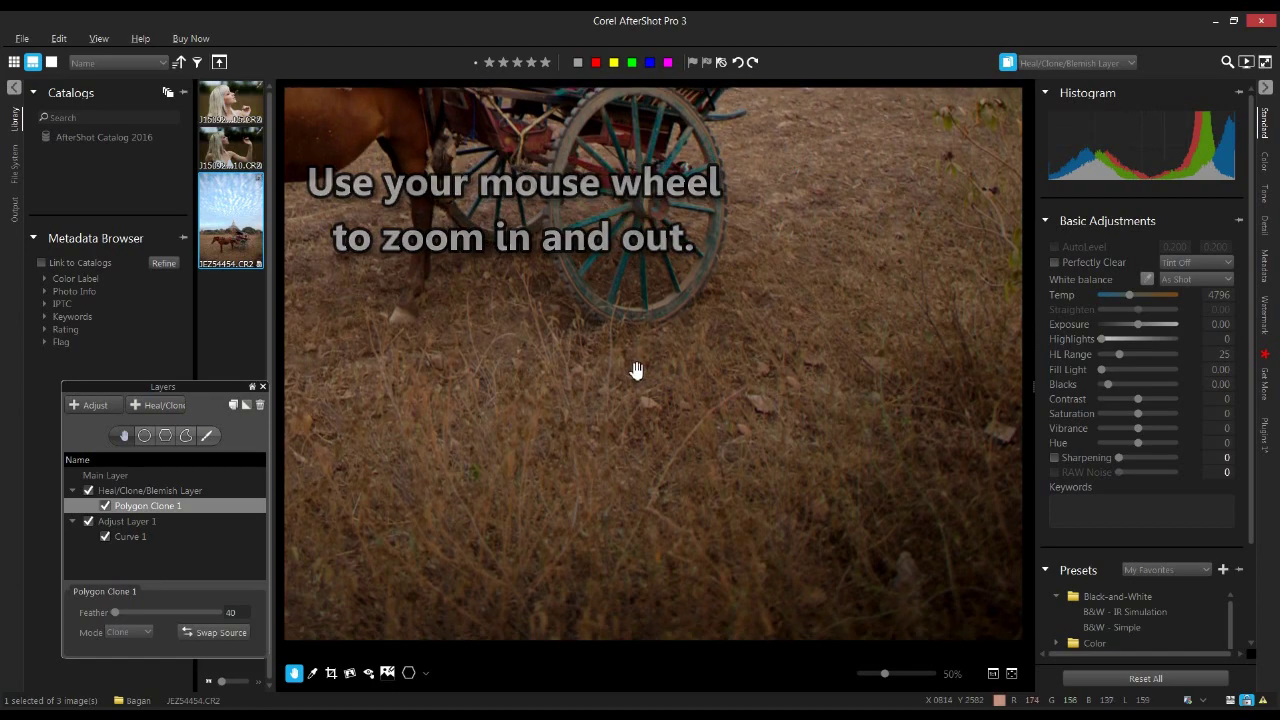
pyautogui.scroll(-3, 655, 371)
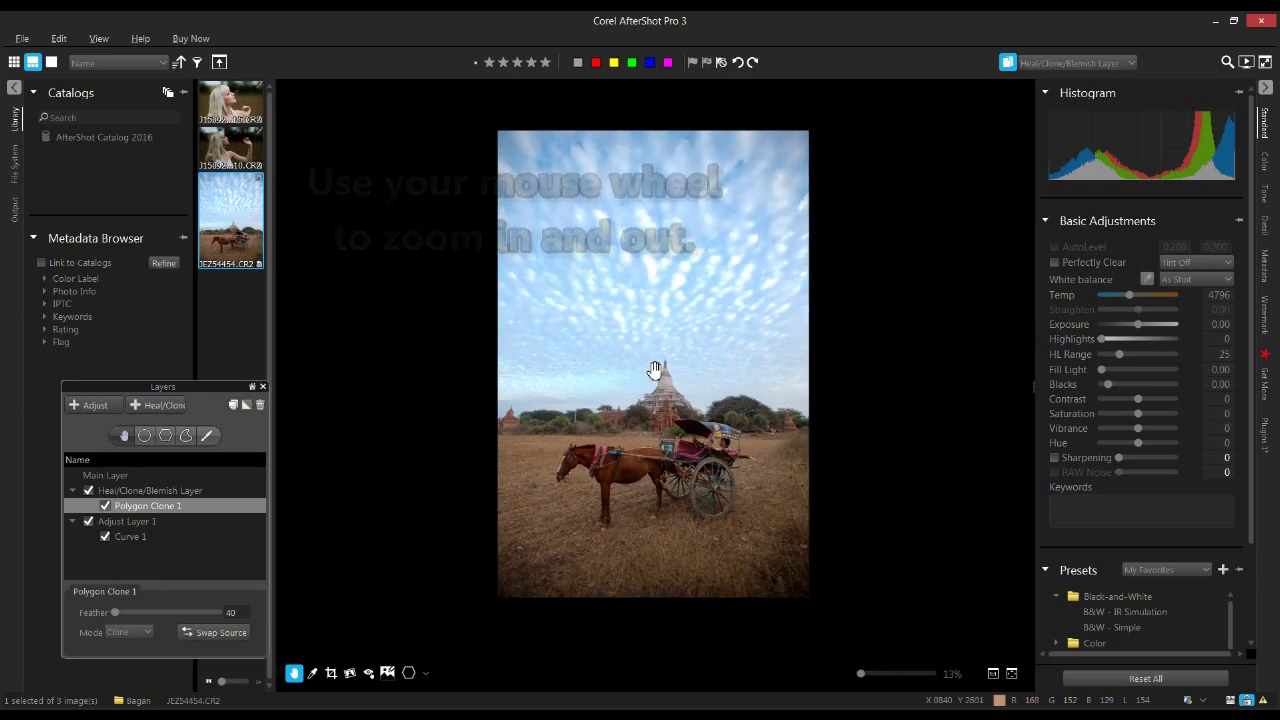
pyautogui.scroll(1, 654, 370)
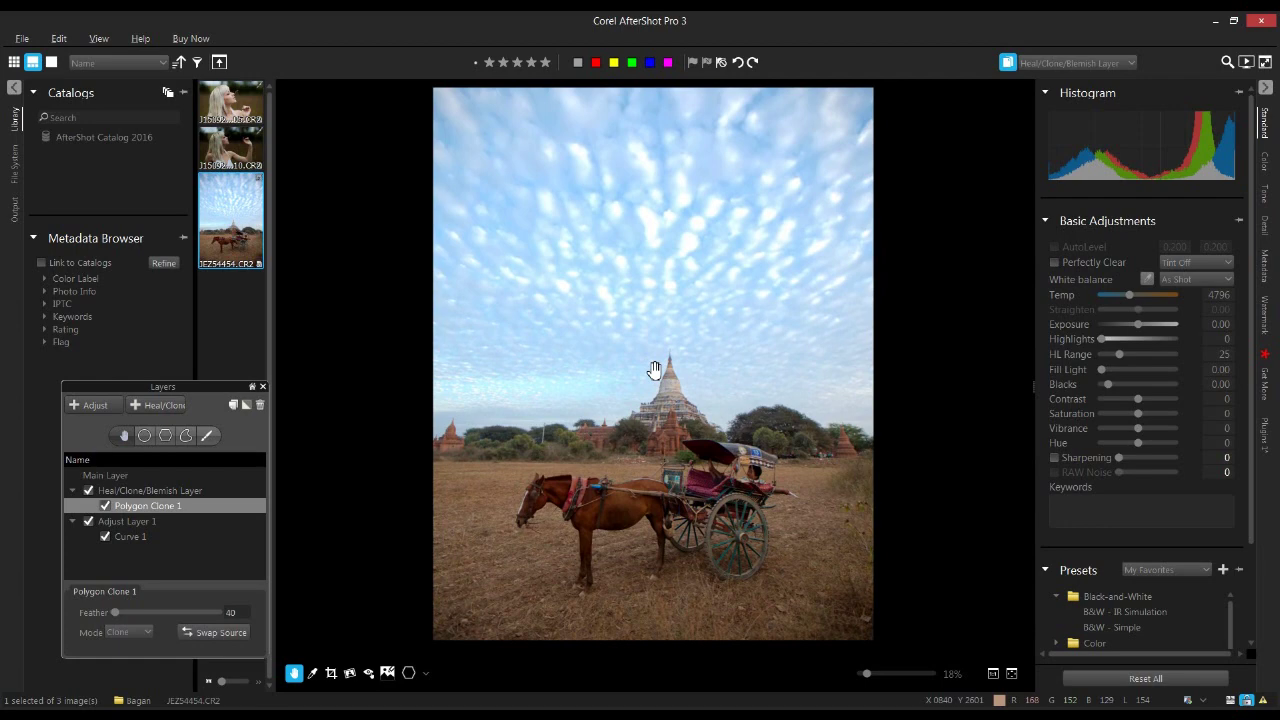
# Delete the heal/clone layer together with its polygon clone region.
pyautogui.click(199, 492)
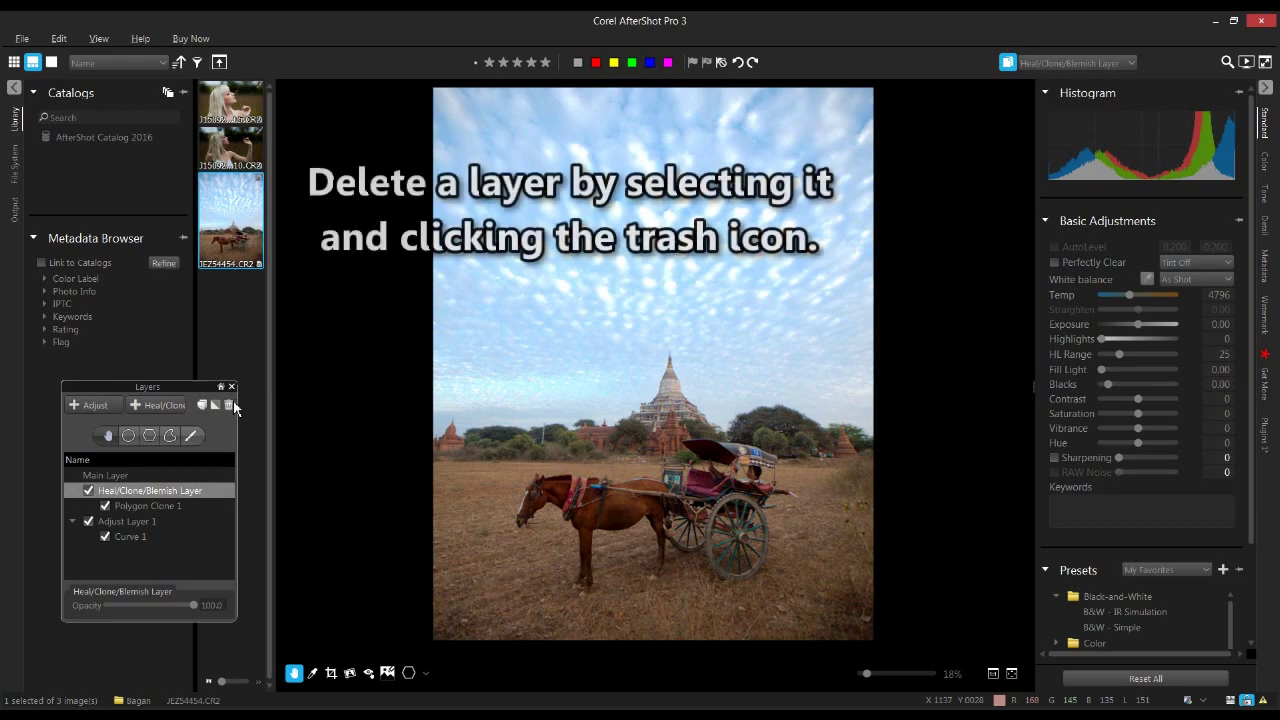
pyautogui.click(231, 403)
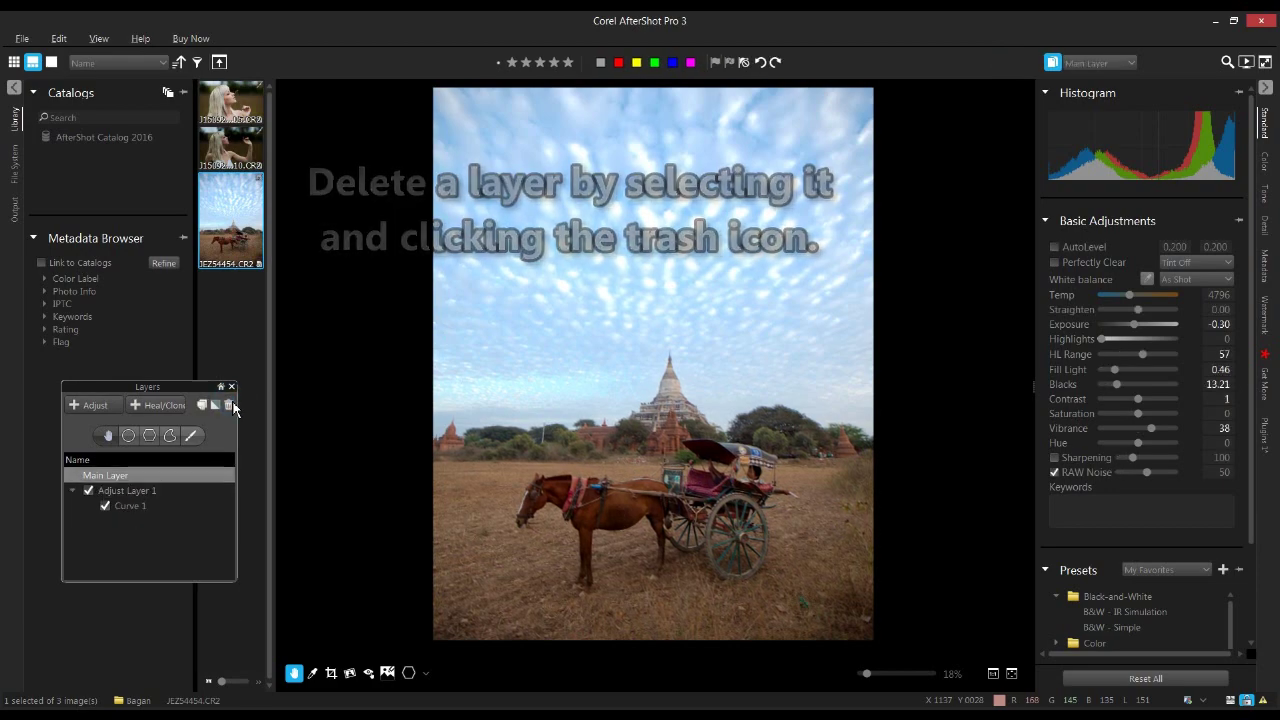